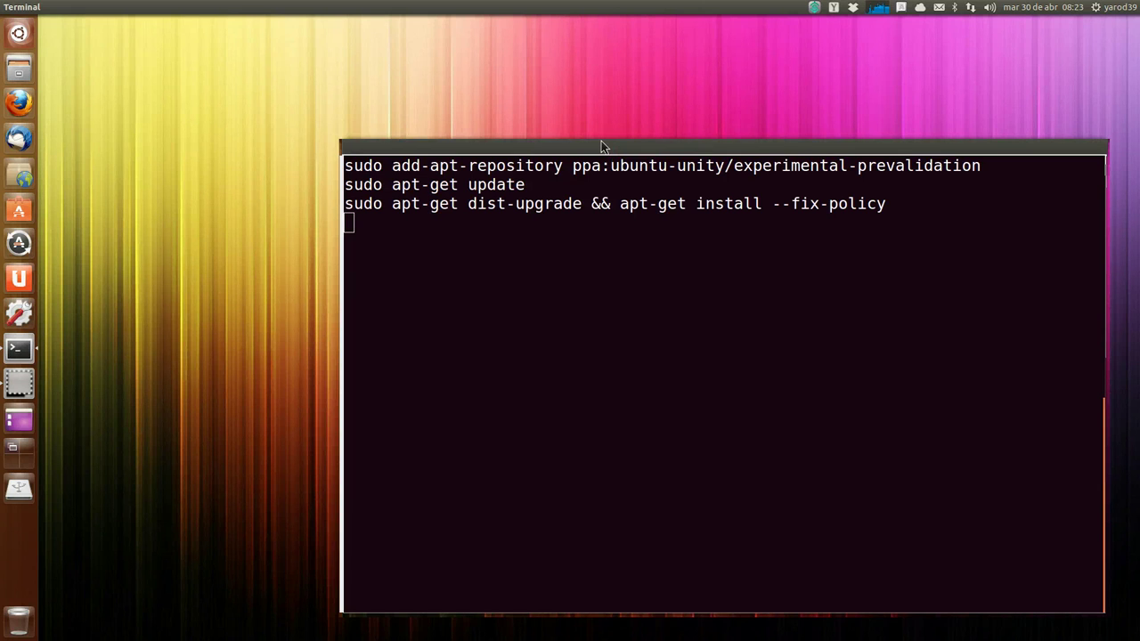
# - Shrink the terminal window by lowering its upper edge to just above the three listed commands
pyautogui.moveTo(600, 141); pyautogui.dragTo(601, 481)
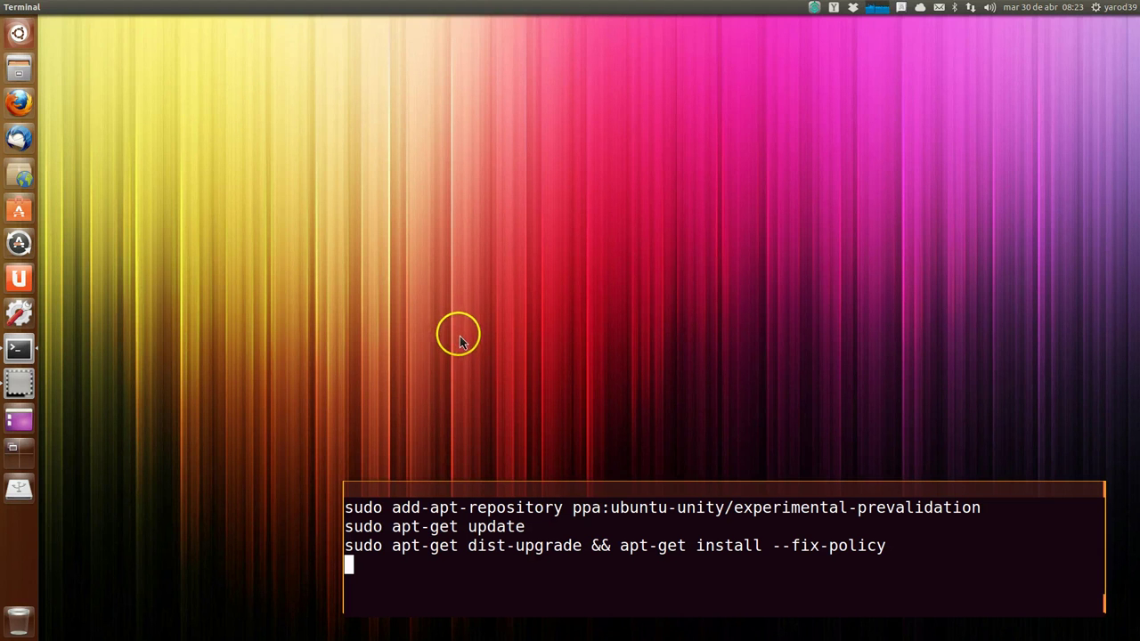
pyautogui.click(27, 38)
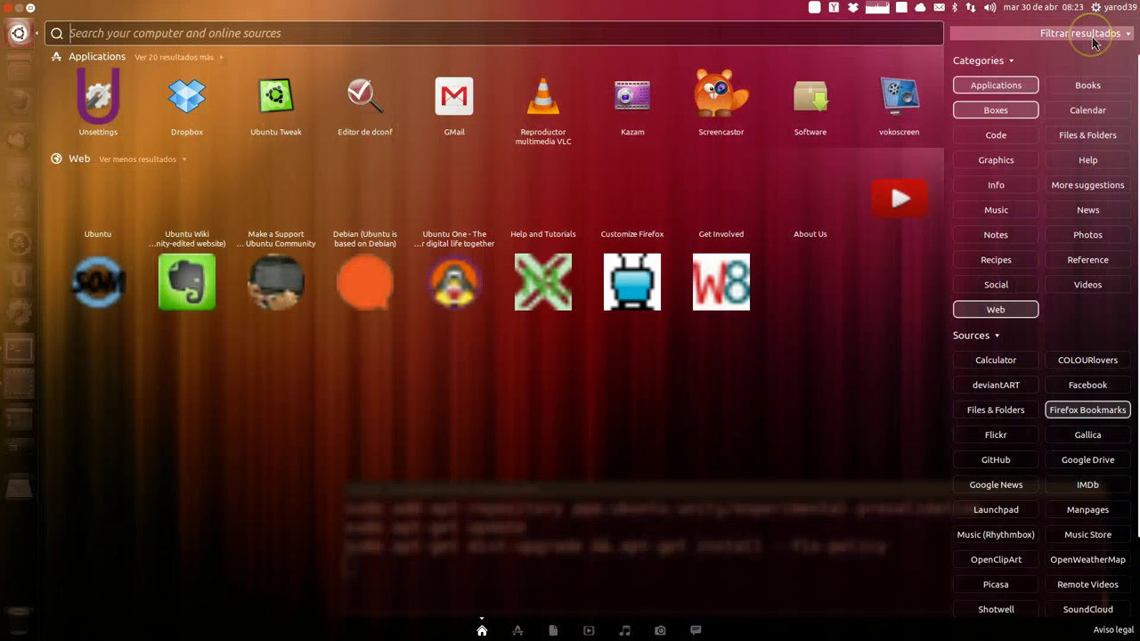
pyautogui.click(1080, 33)
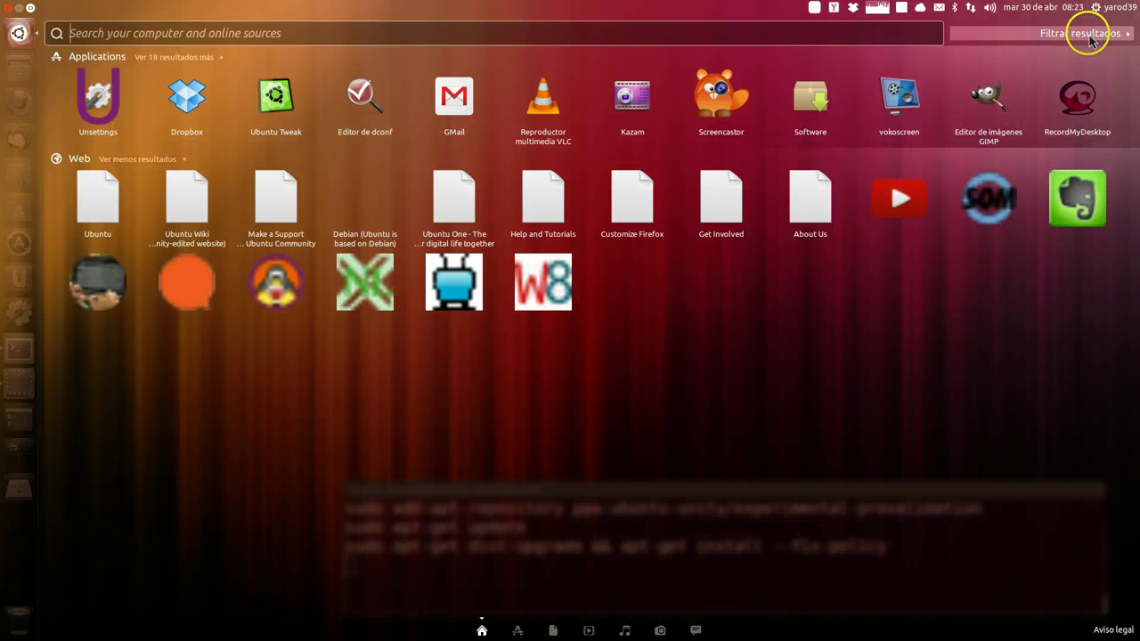
pyautogui.click(20, 33)
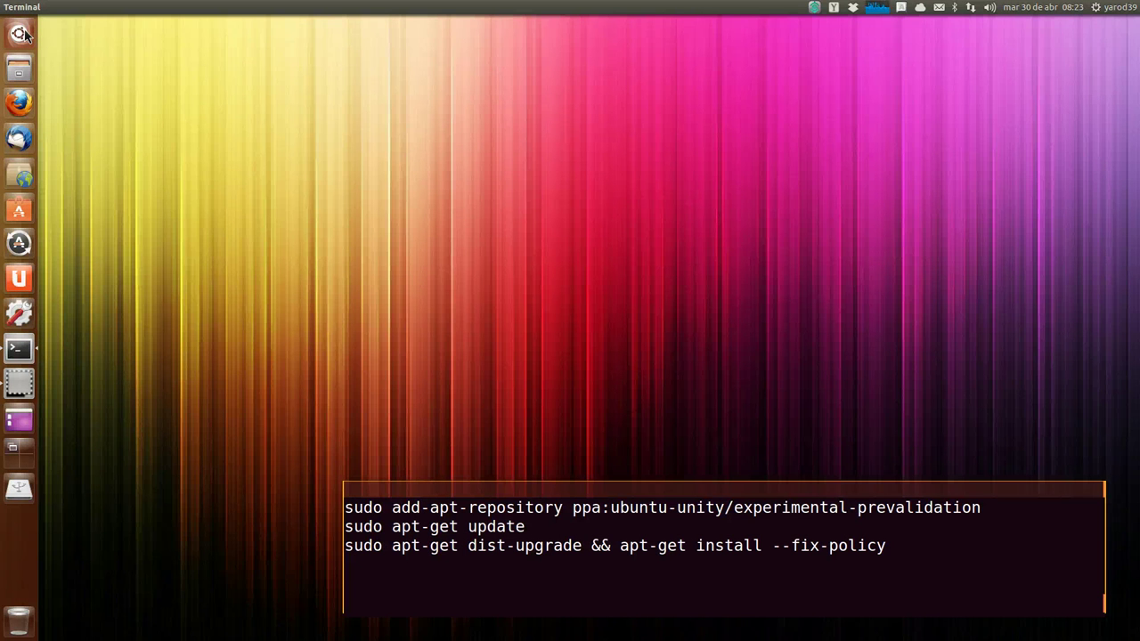
# - Open the Dash and expand the result filters to view the available categories and sources
pyautogui.click(21, 34)
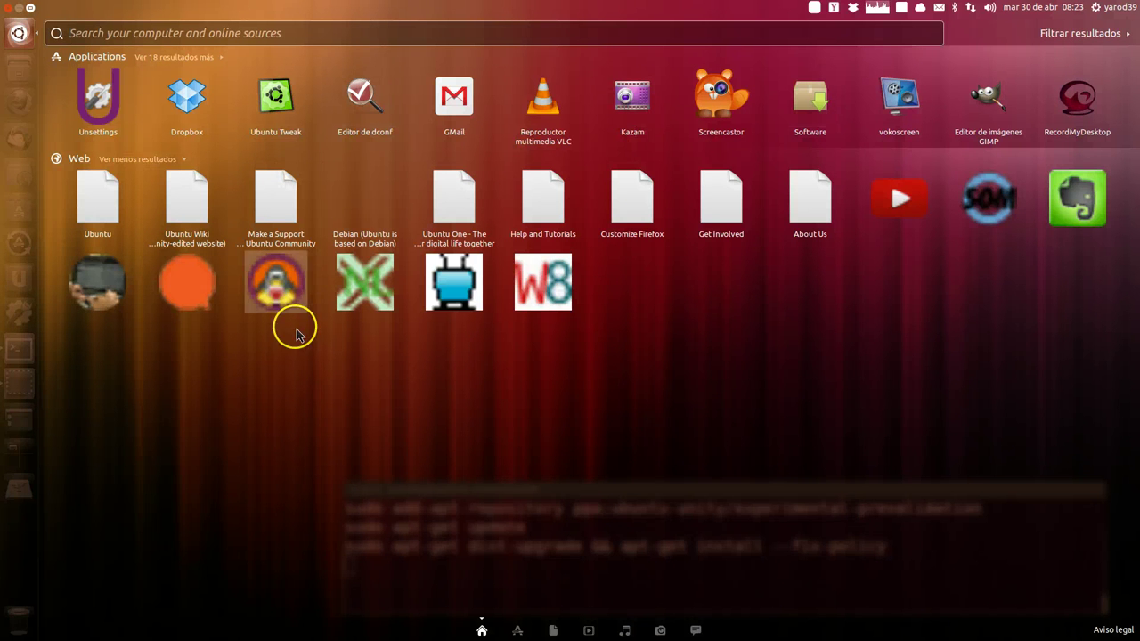
pyautogui.click(1095, 36)
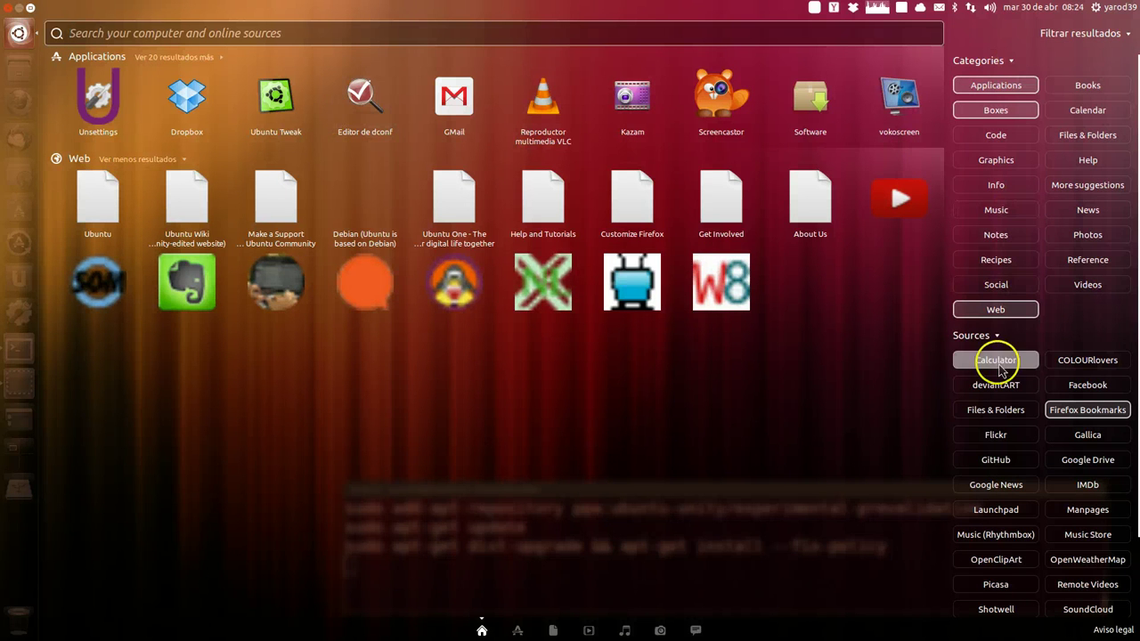
pyautogui.scroll(-2, 1013, 521)
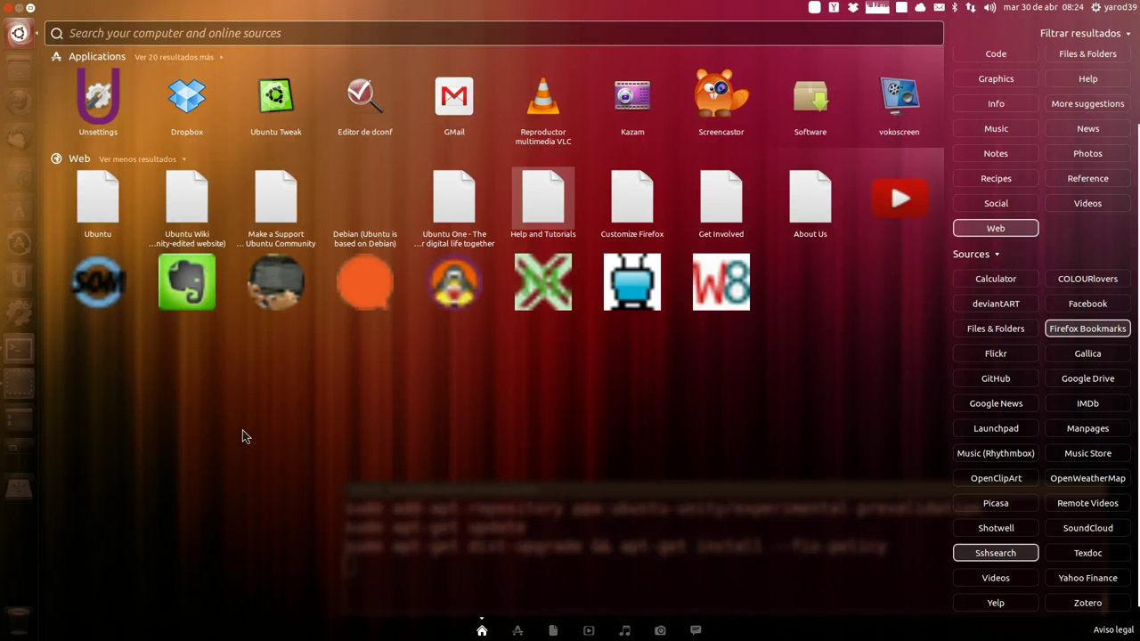
# - Search the Dash for "madrid"
pyautogui.click(70, 34)
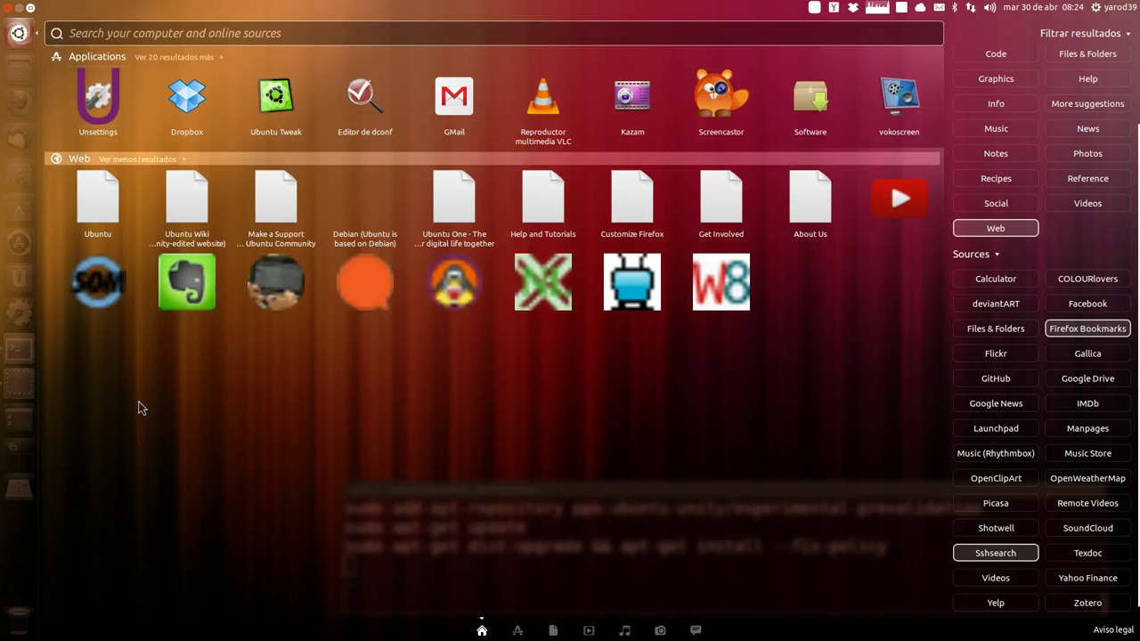
pyautogui.write('mad')
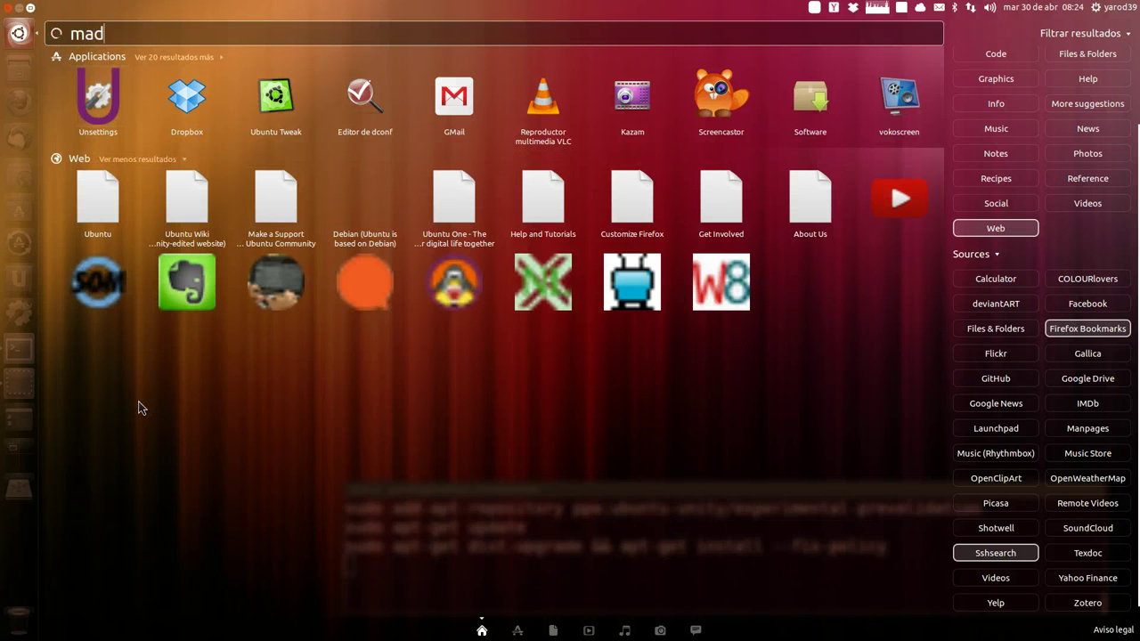
pyautogui.write('r')
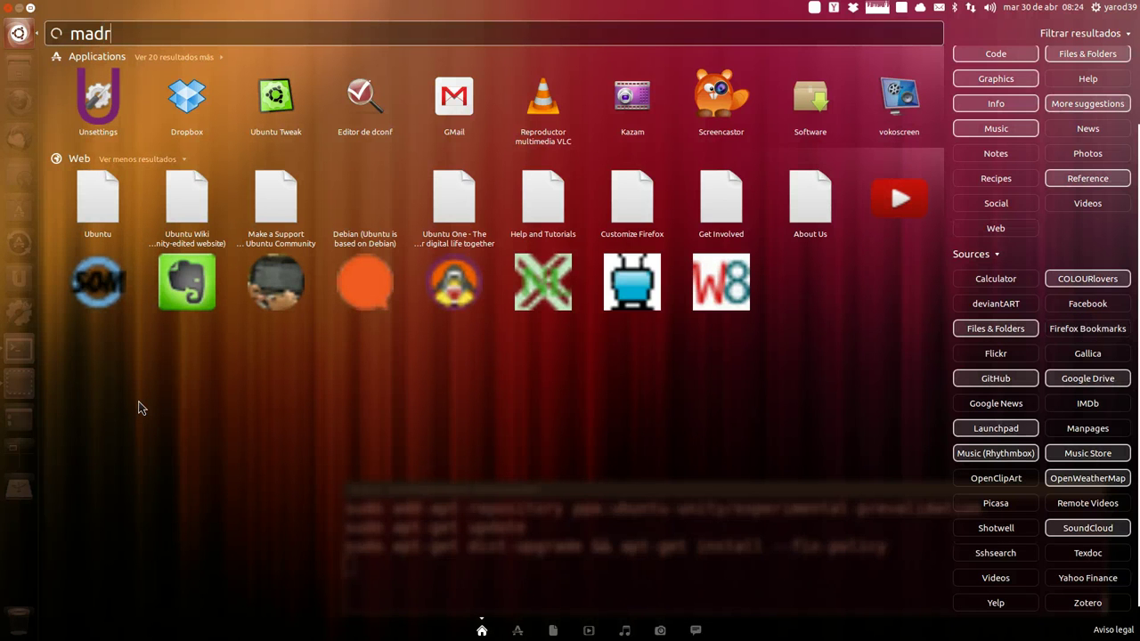
pyautogui.write('id')
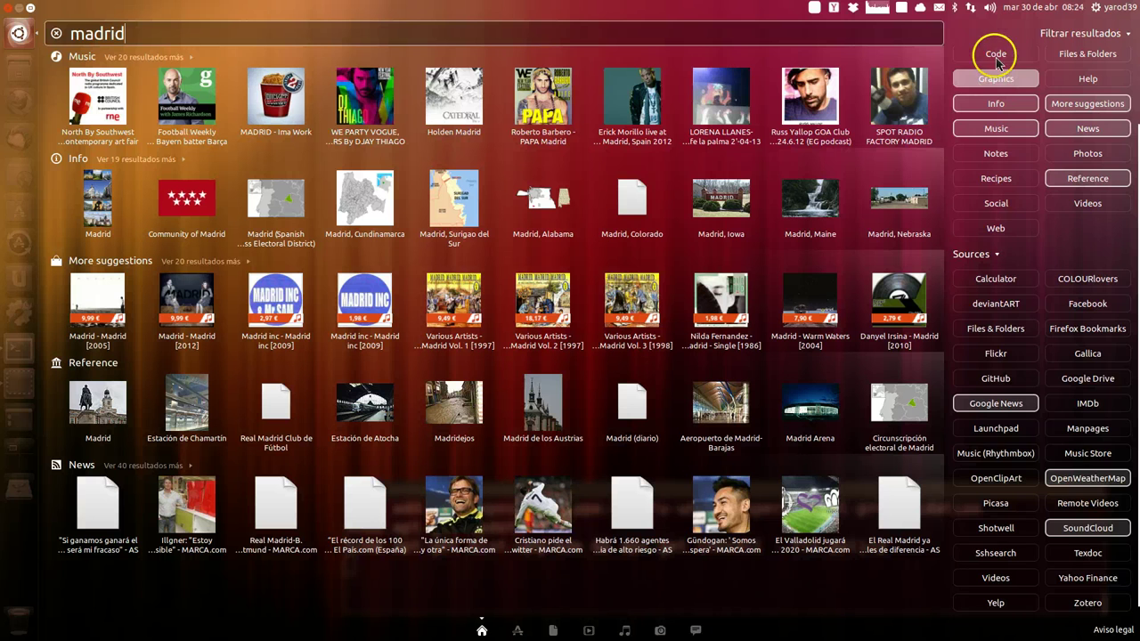
# - Enable the Applications, Books, Boxes, Calendar, Code, Graphics and Help categories for the madrid search
pyautogui.scroll(2, 995, 58)
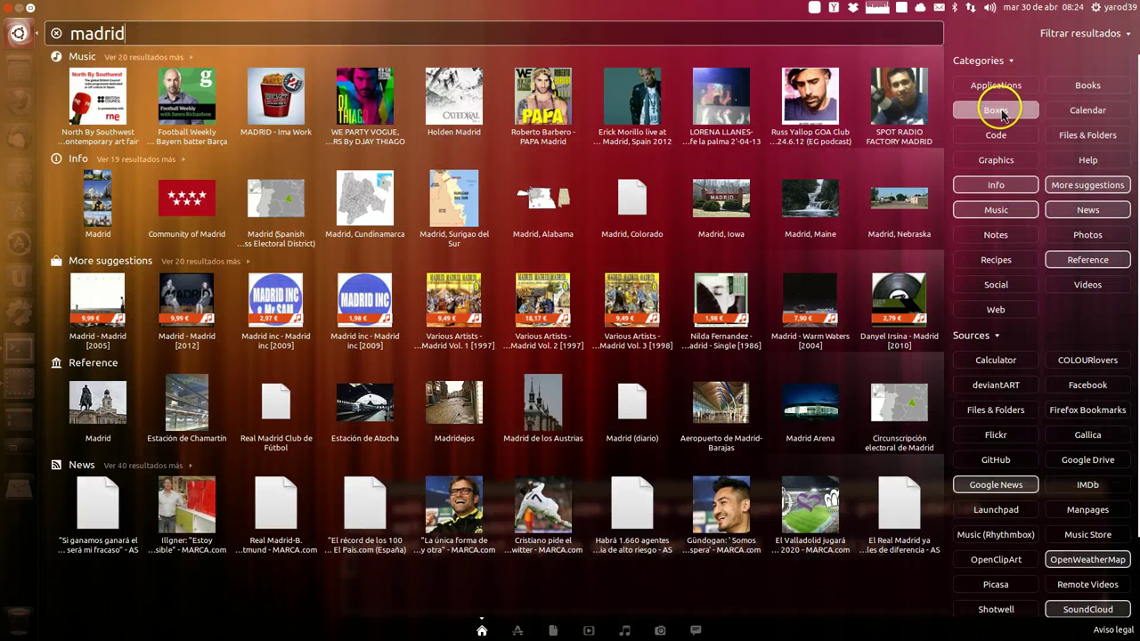
pyautogui.click(997, 85)
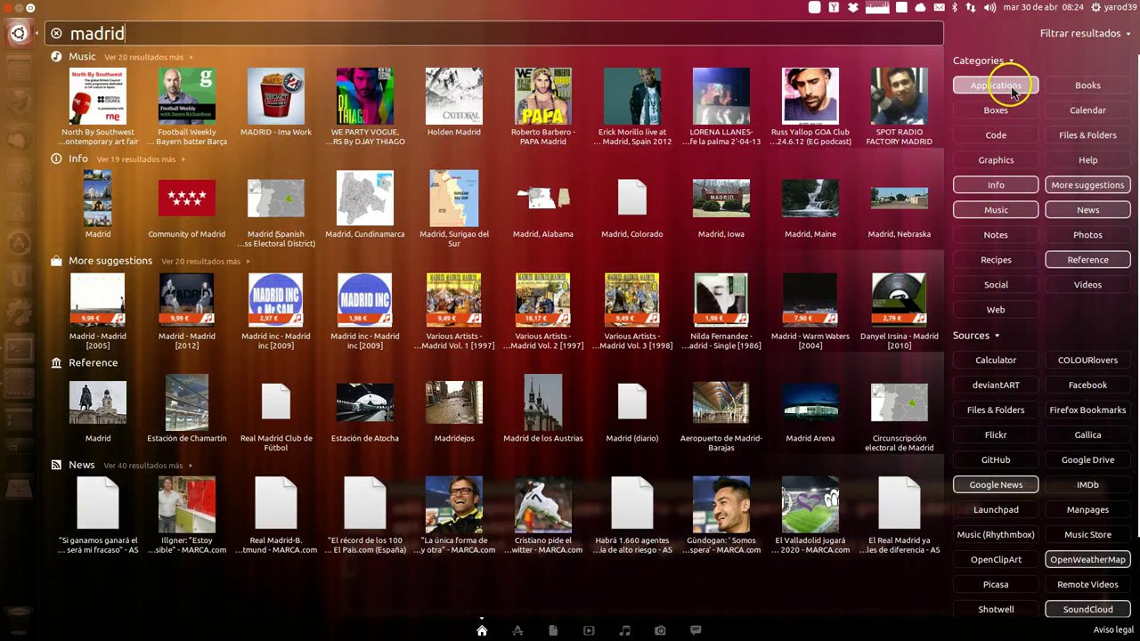
pyautogui.click(1065, 87)
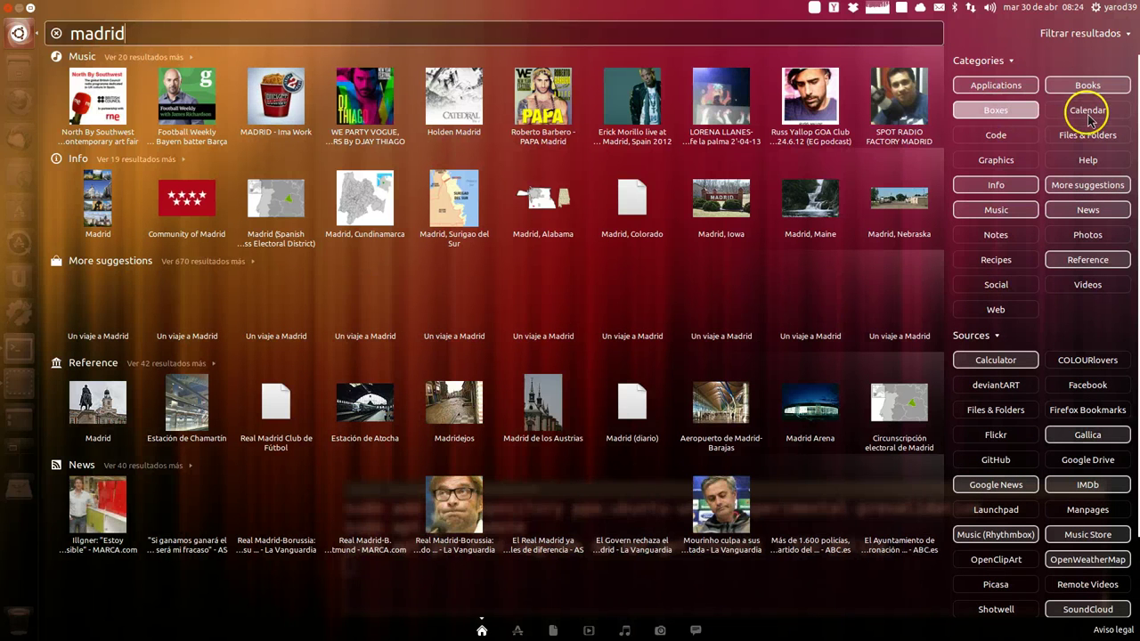
pyautogui.click(1089, 116)
pyautogui.click(983, 137)
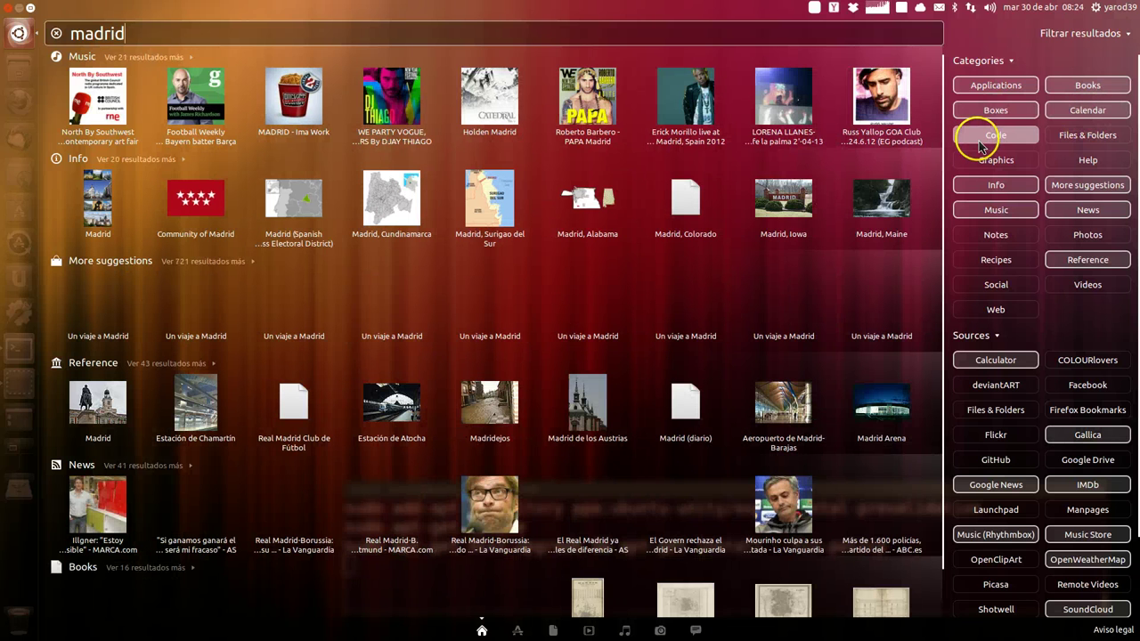
pyautogui.click(1019, 160)
pyautogui.click(1083, 161)
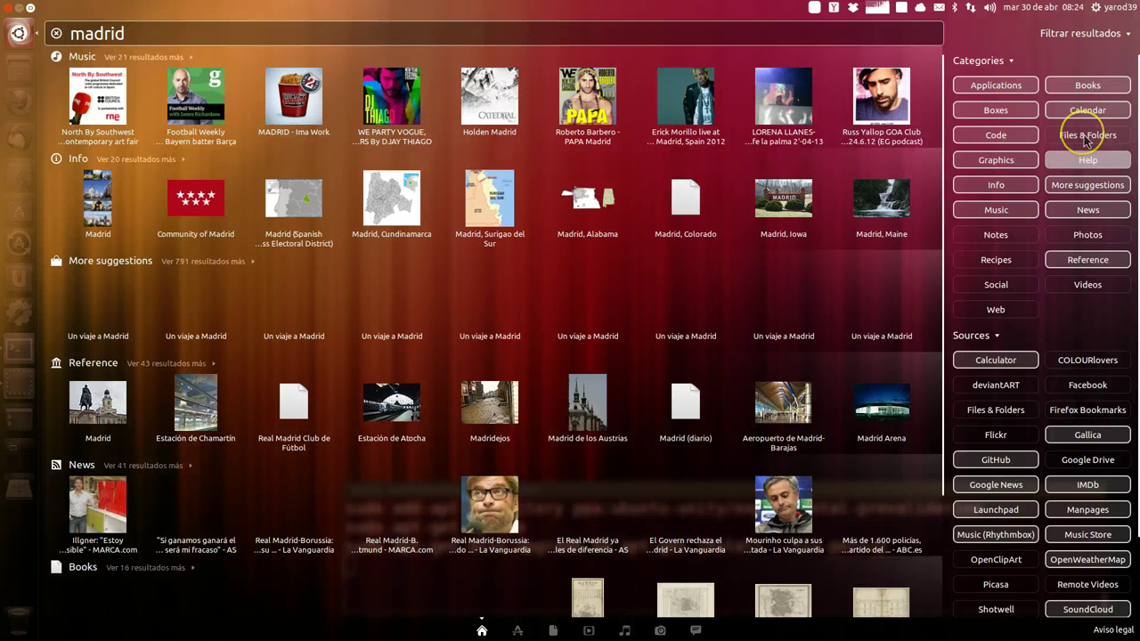
# - Enable the Files & Folders, Notes, Photos, Recipes, Social, Videos and Web categories and look through the madrid results
pyautogui.click(995, 234)
pyautogui.click(1066, 238)
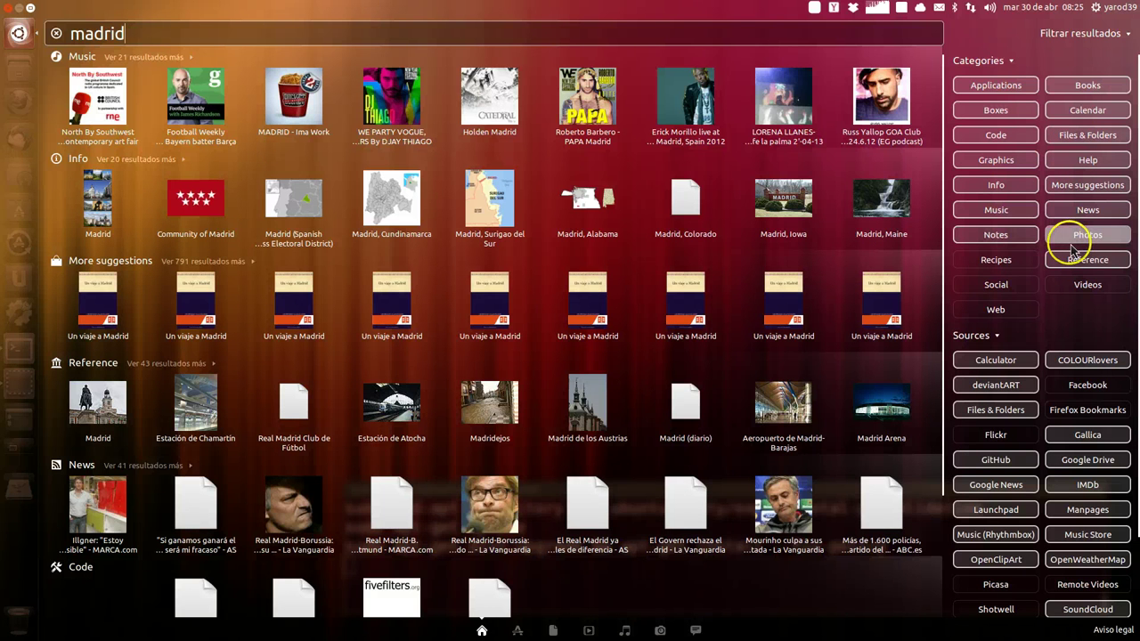
pyautogui.click(997, 287)
pyautogui.click(1071, 293)
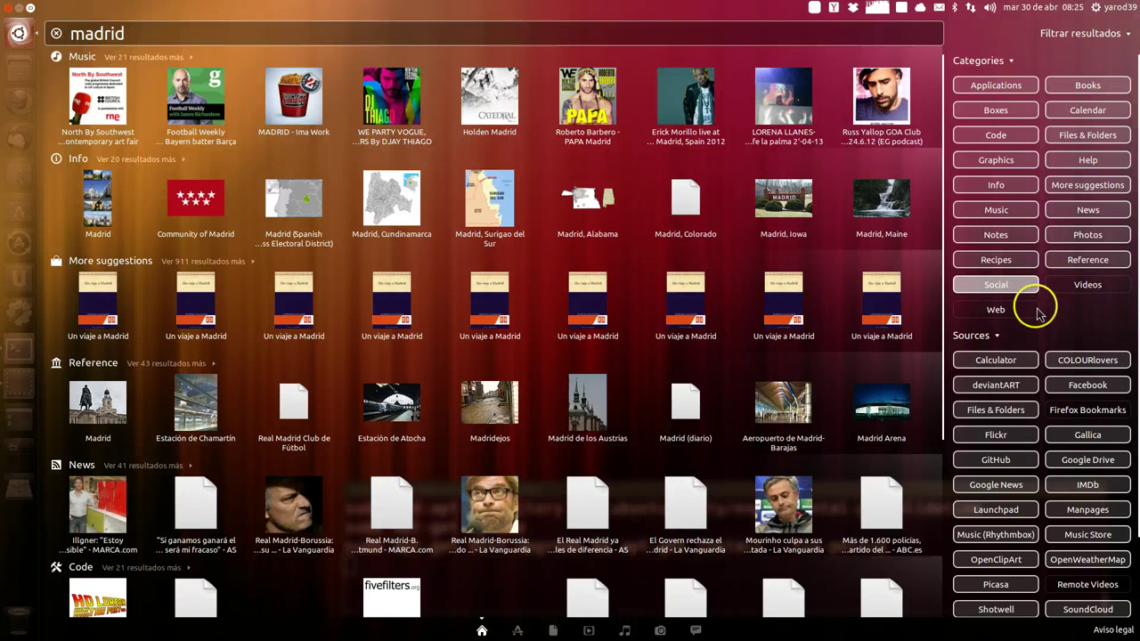
pyautogui.click(1011, 312)
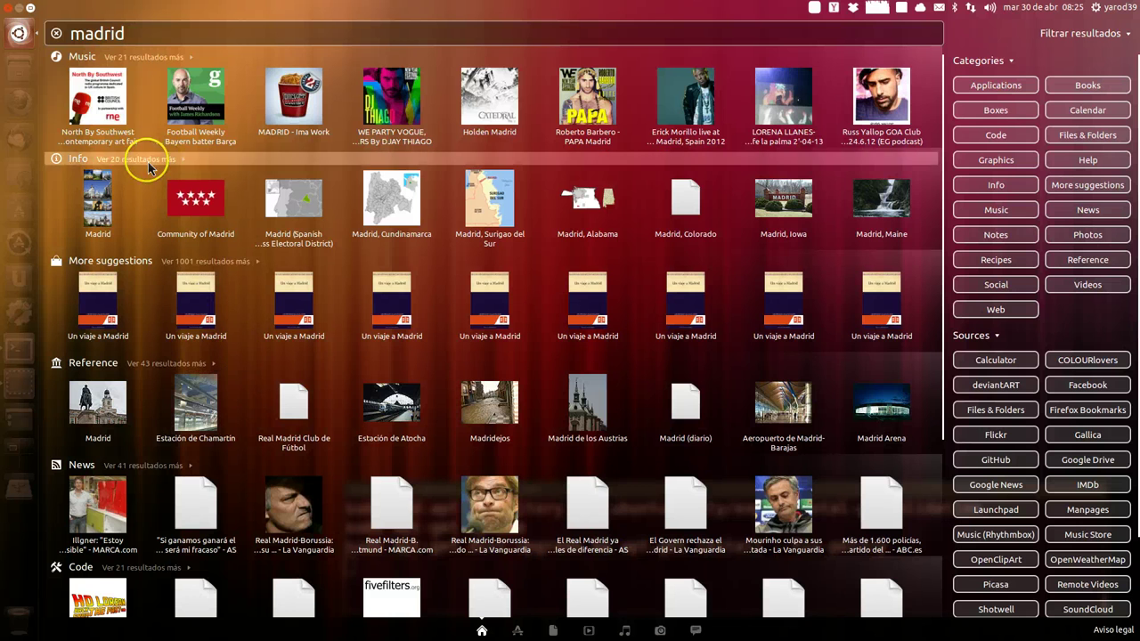
pyautogui.scroll(-1, 180, 316)
pyautogui.scroll(-5, 174, 338)
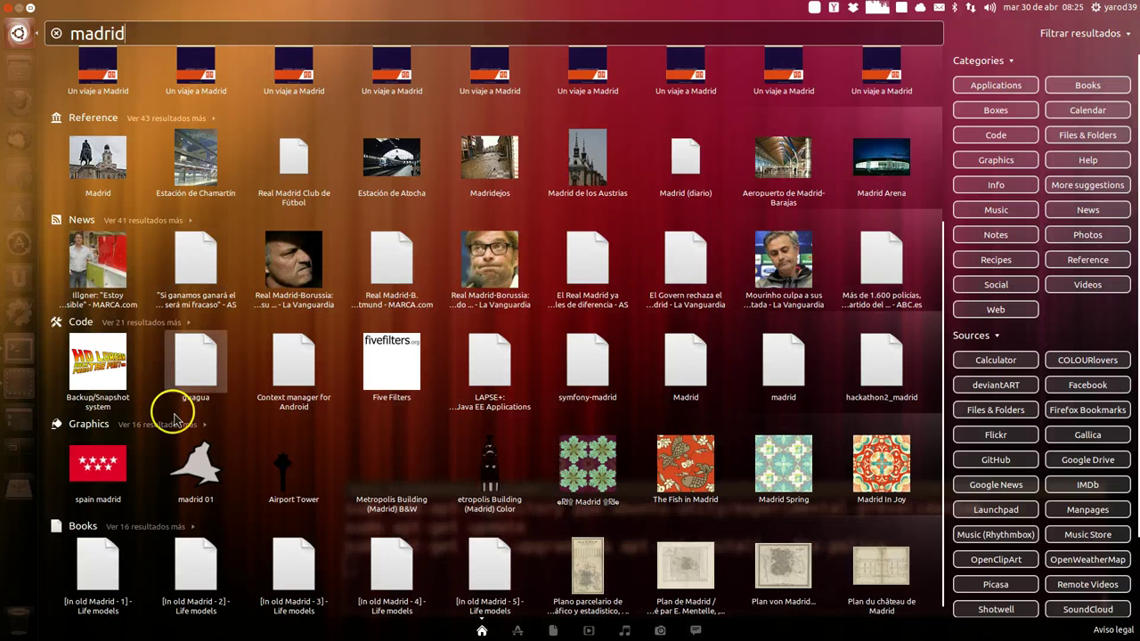
pyautogui.scroll(5, 178, 285)
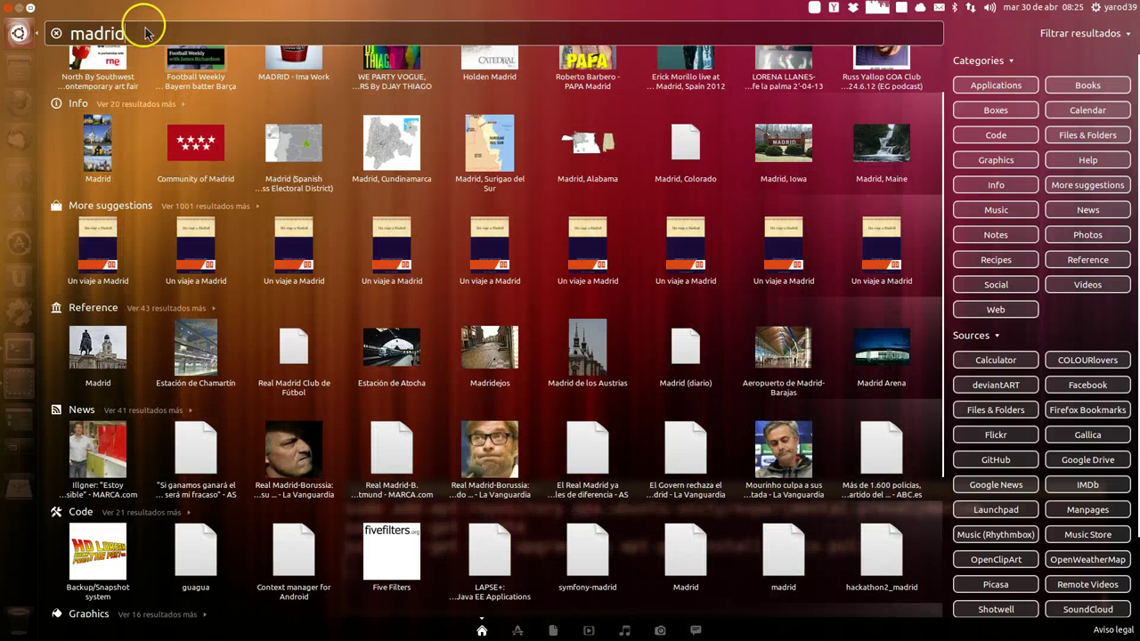
# - Replace the search term with "ubuntun" and briefly preview the music result "QUE LINDOS OJOS MORENA"
pyautogui.doubleClick(147, 35)
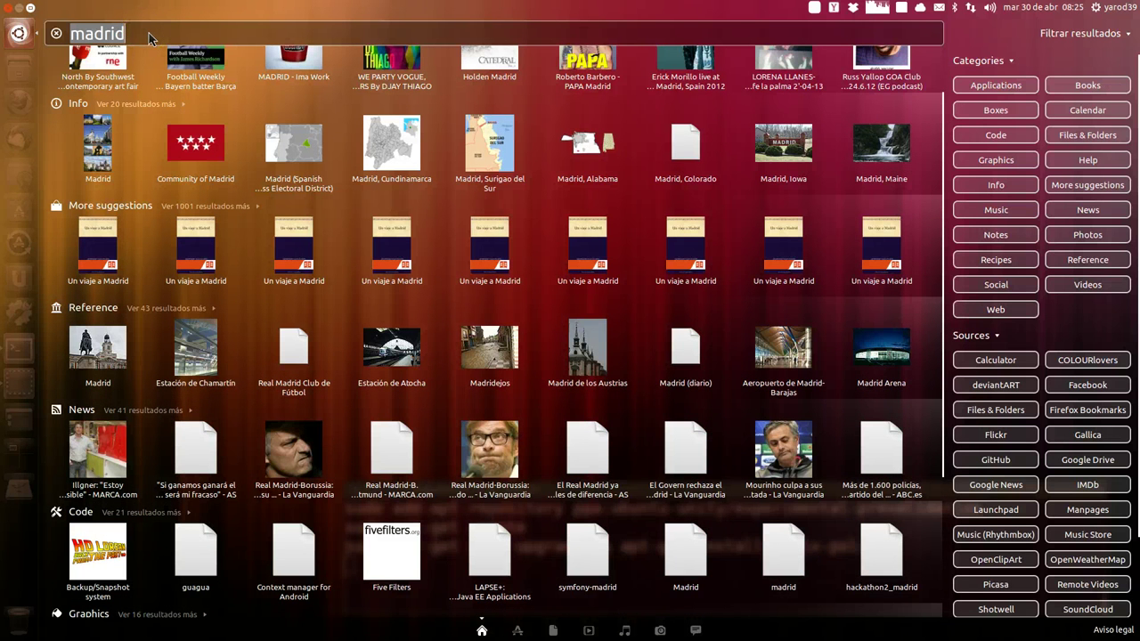
pyautogui.write('U')
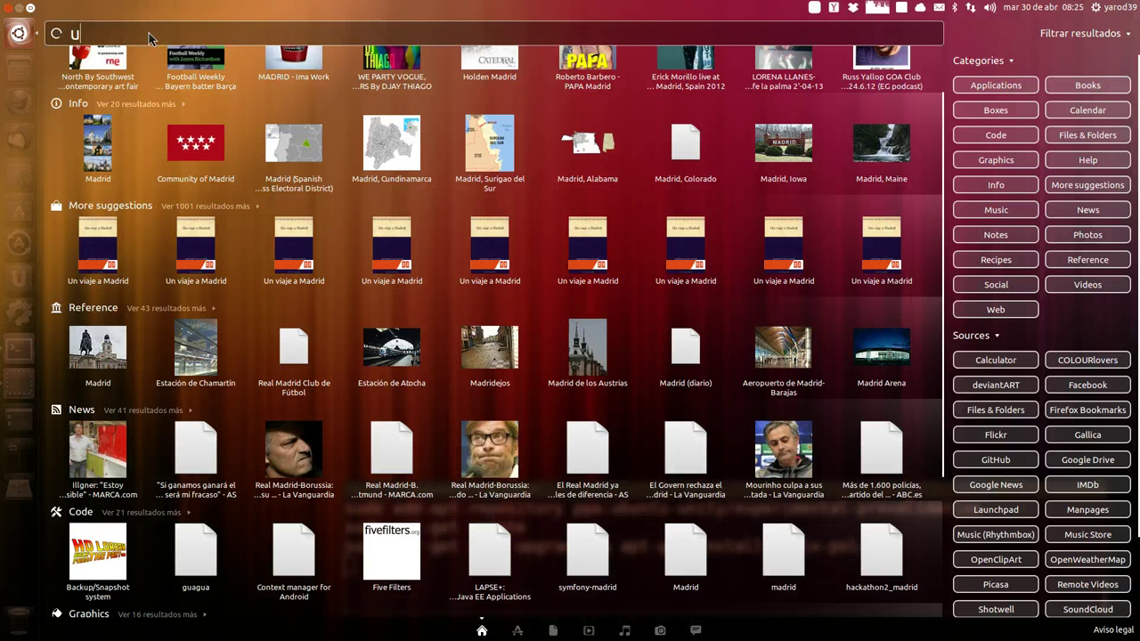
pyautogui.write('bunt')
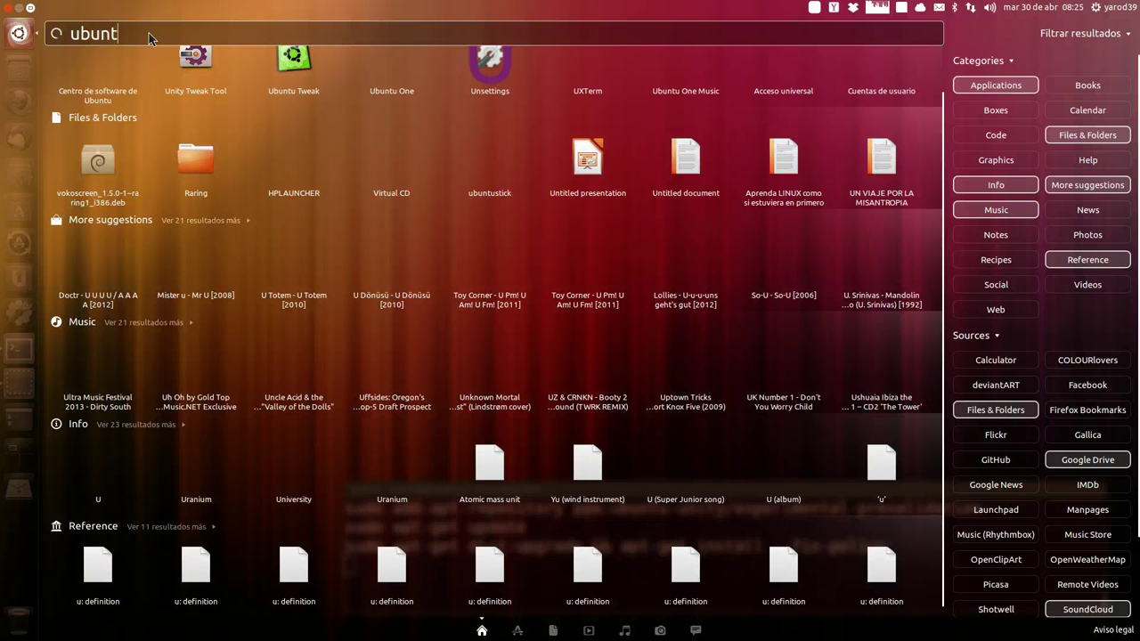
pyautogui.write('un')
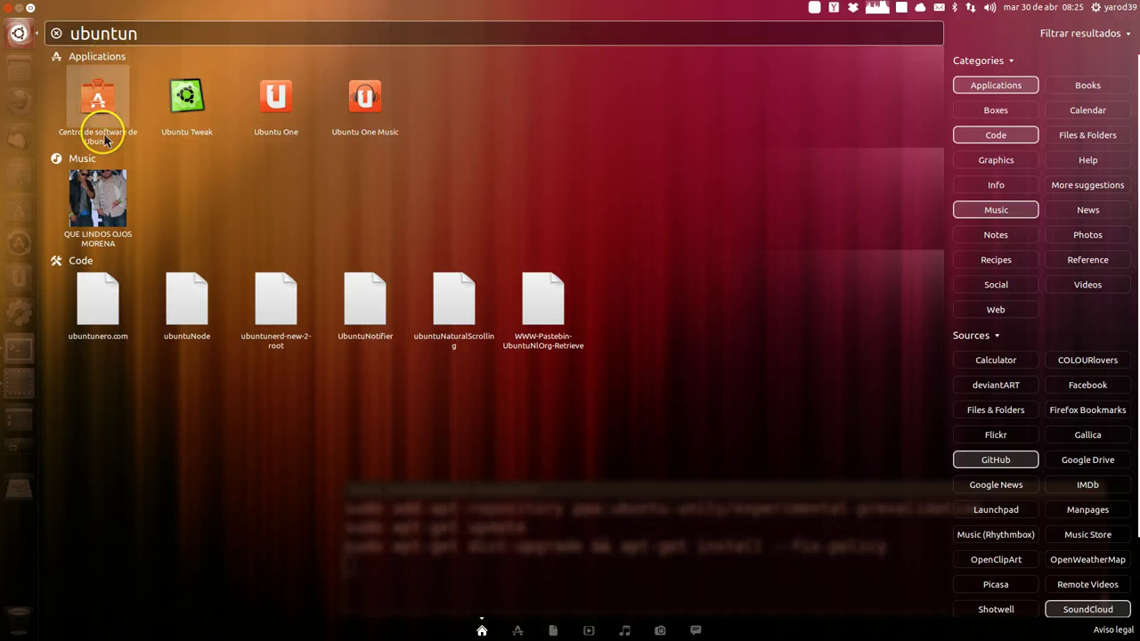
pyautogui.click(105, 205)
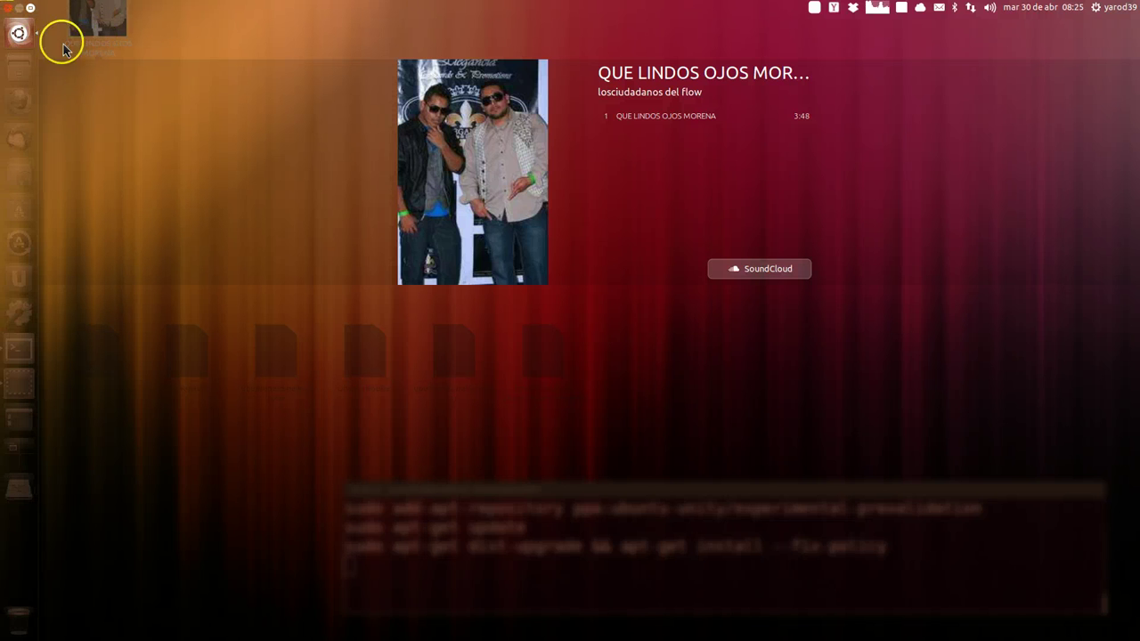
pyautogui.click(252, 178)
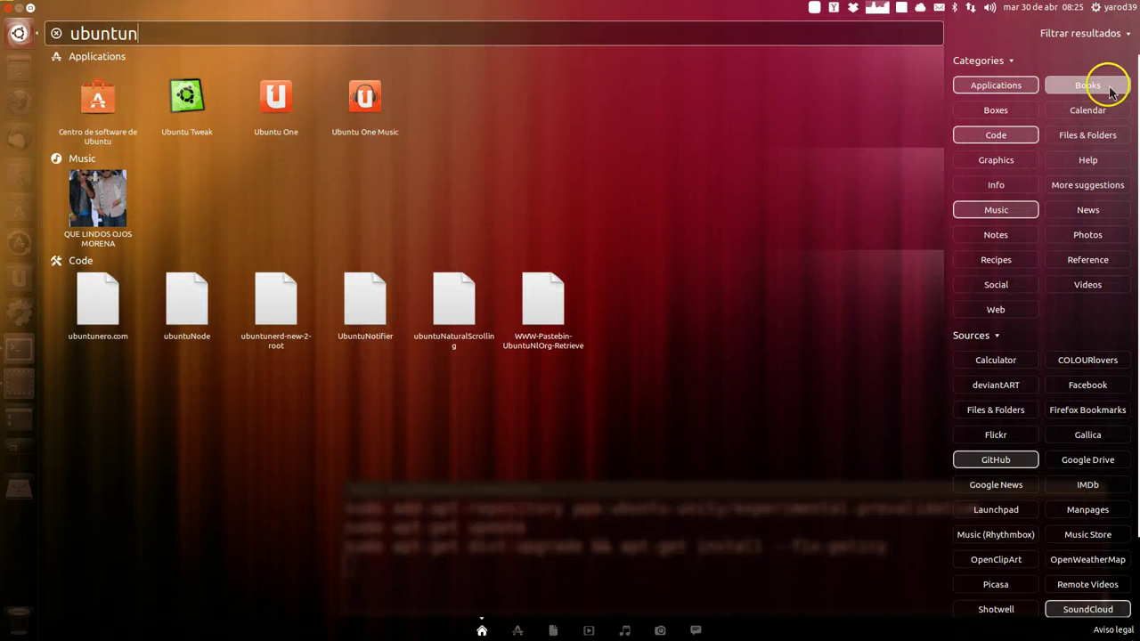
# - Enable the Books, Boxes, Calendar, Files & Folders, Graphics, Help and Info categories for the ubuntun search
pyautogui.click(1087, 86)
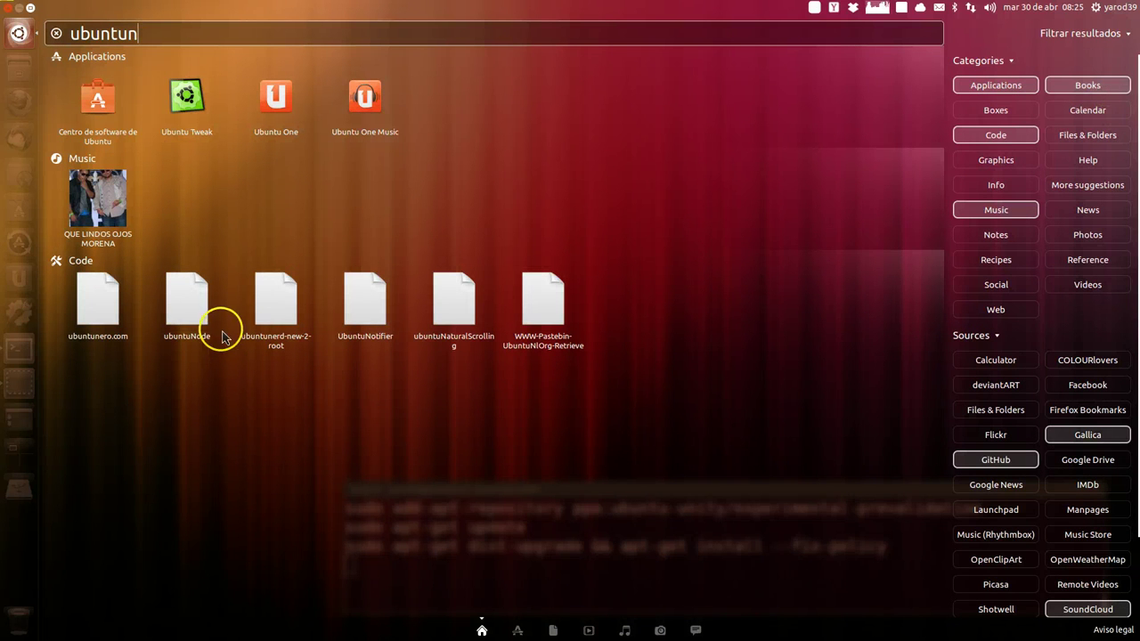
pyautogui.click(1008, 114)
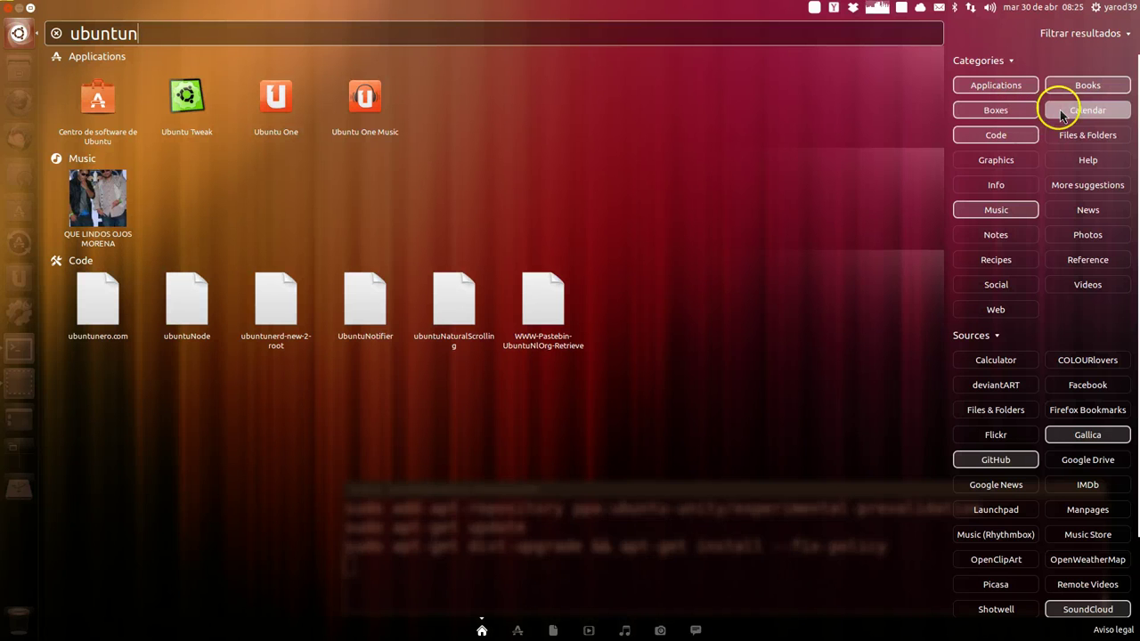
pyautogui.click(1079, 130)
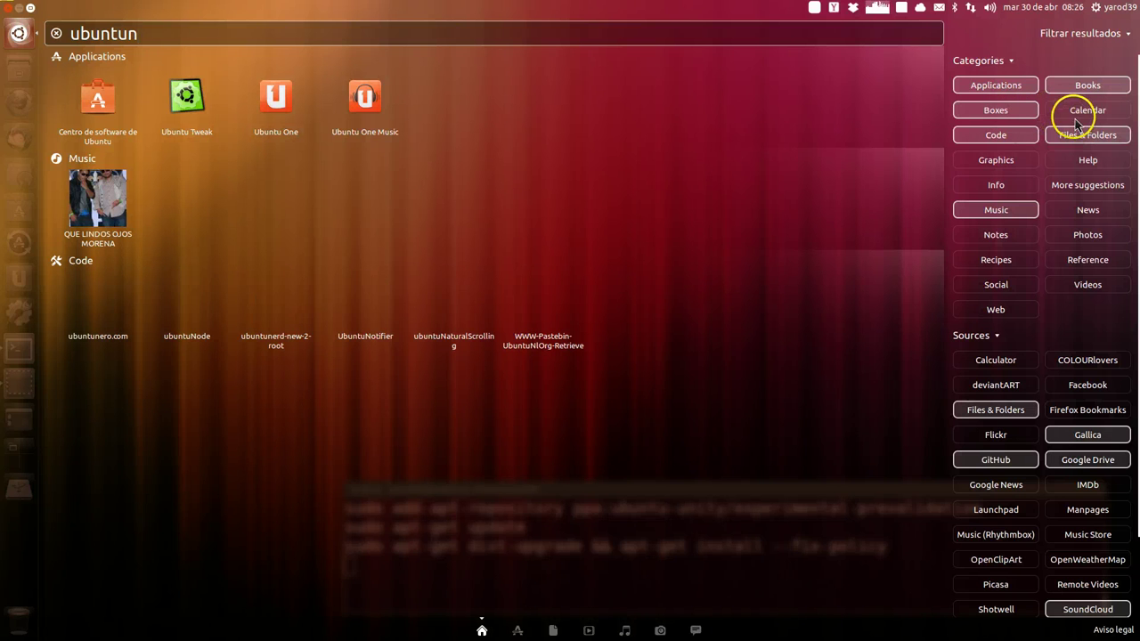
pyautogui.click(995, 159)
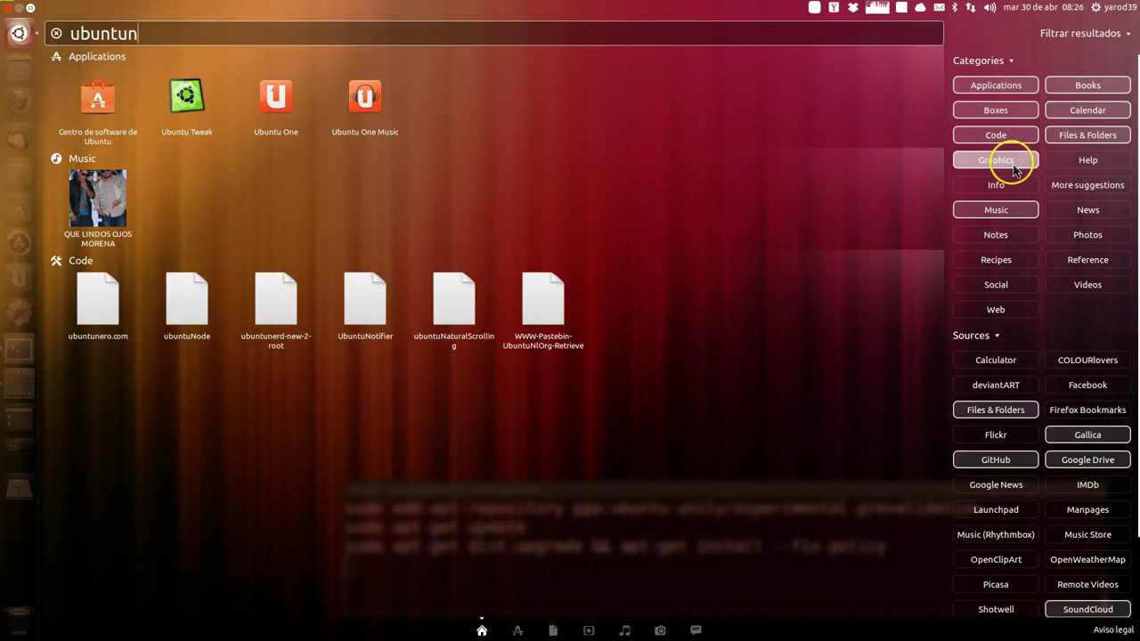
pyautogui.click(1090, 164)
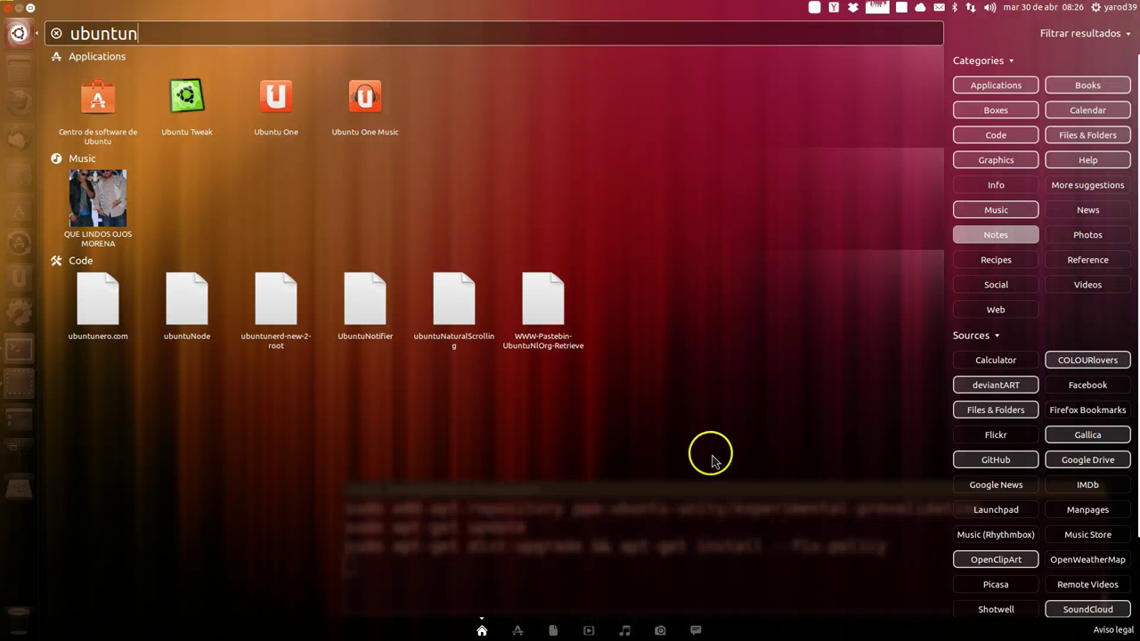
pyautogui.press('Down')
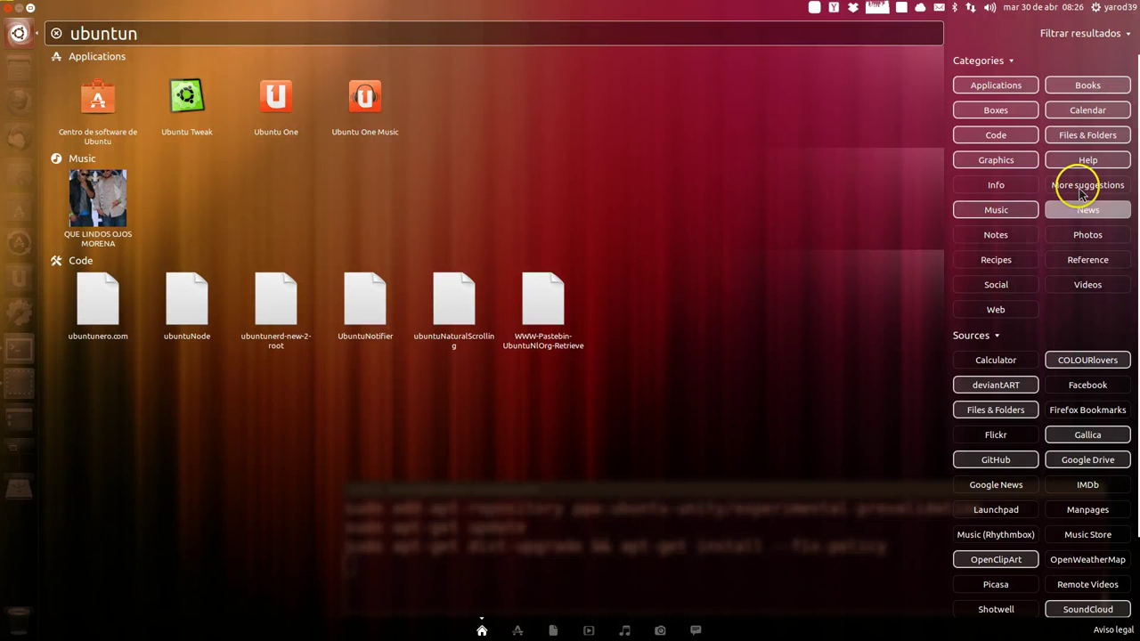
pyautogui.click(980, 193)
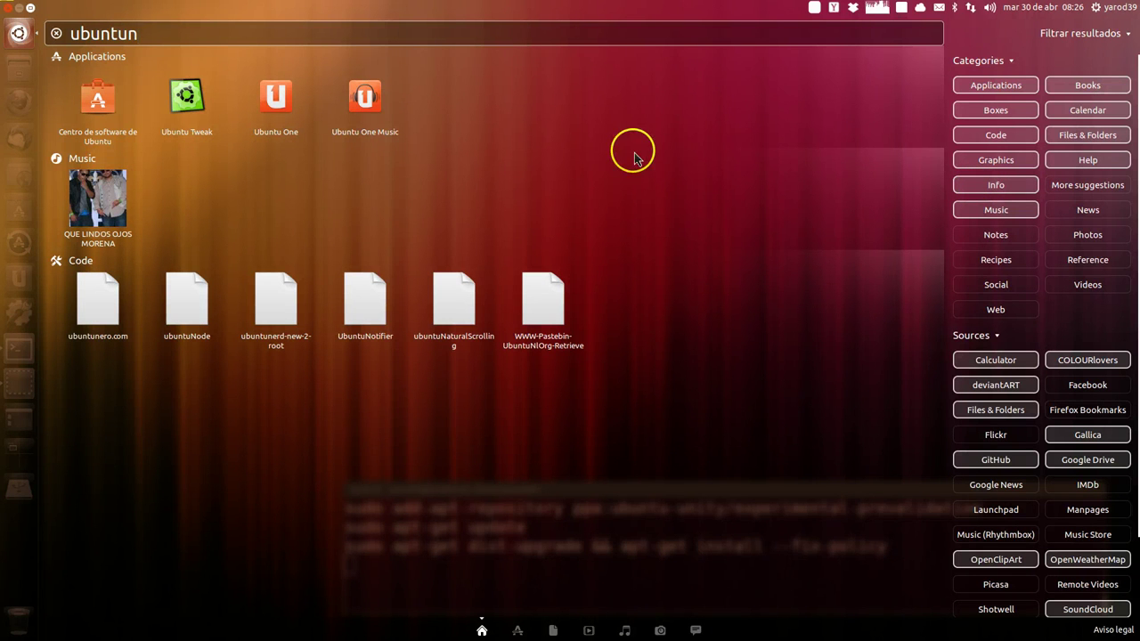
# - Correct the search term to "ubuntu"
pyautogui.press('BackSpace')
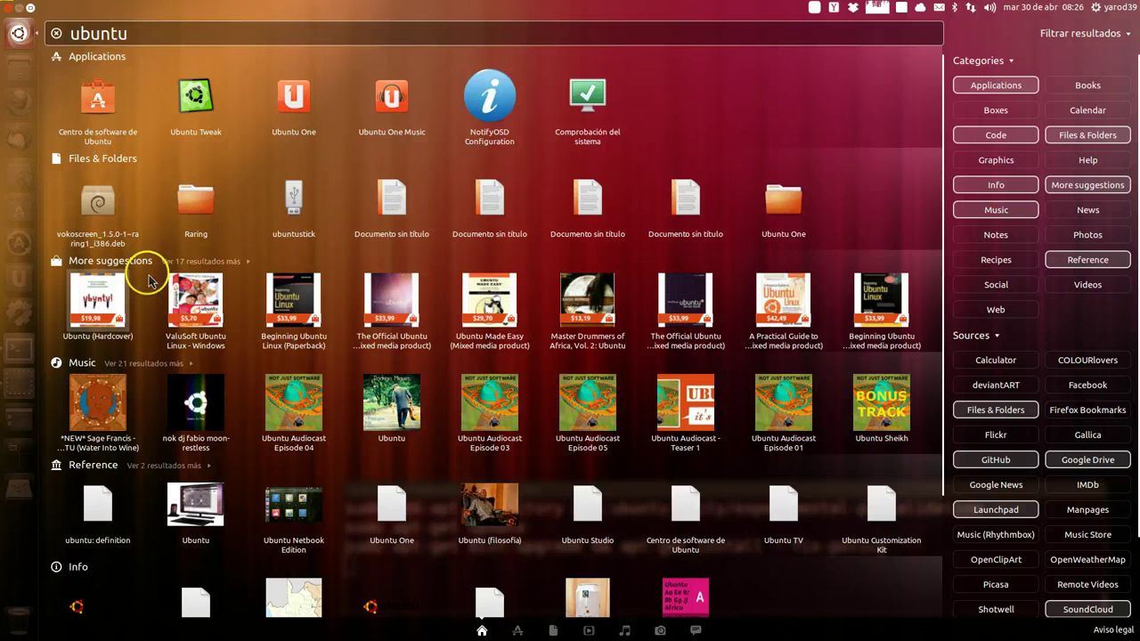
# - Expand the Code results for ubuntu and enable the Notes, Web, Boxes, Books and Calendar categories
pyautogui.scroll(-3, 148, 281)
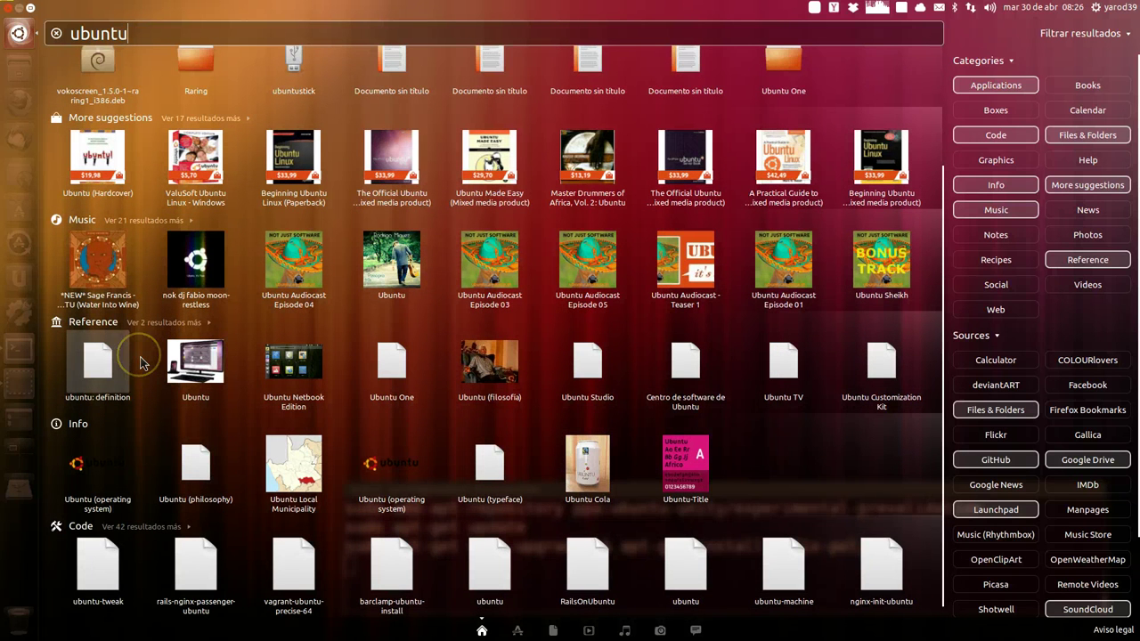
pyautogui.click(166, 530)
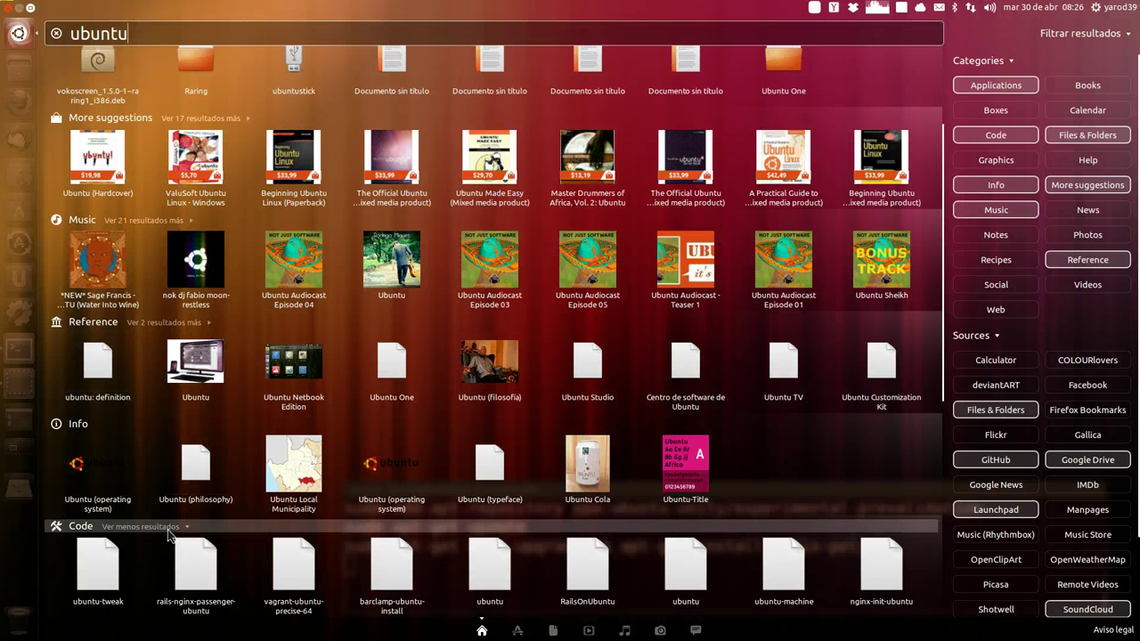
pyautogui.click(997, 237)
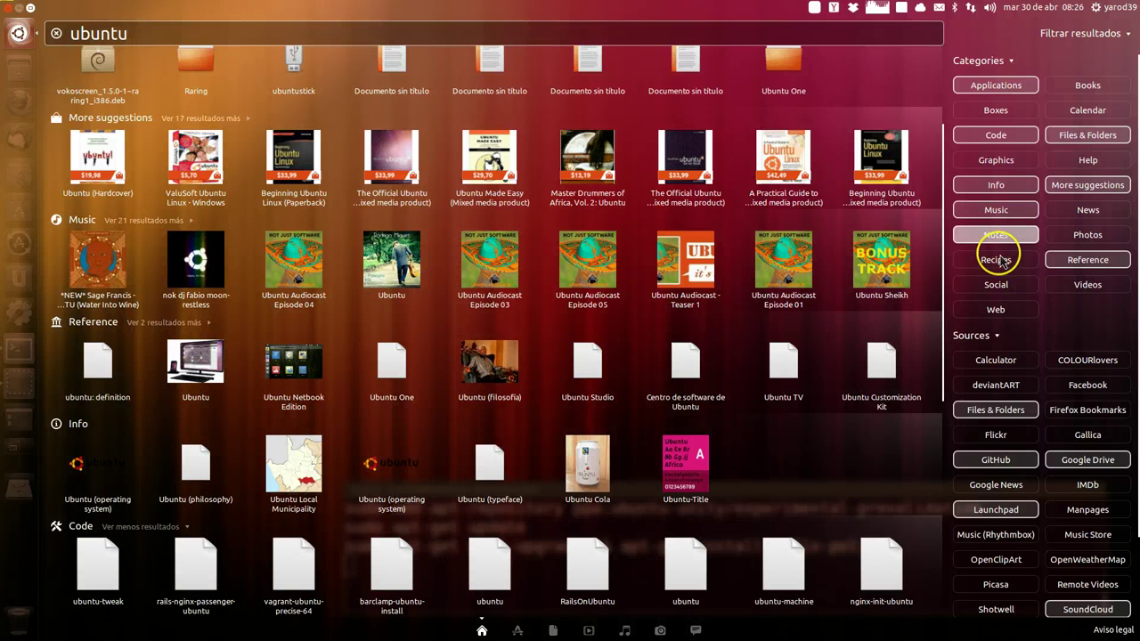
pyautogui.click(995, 309)
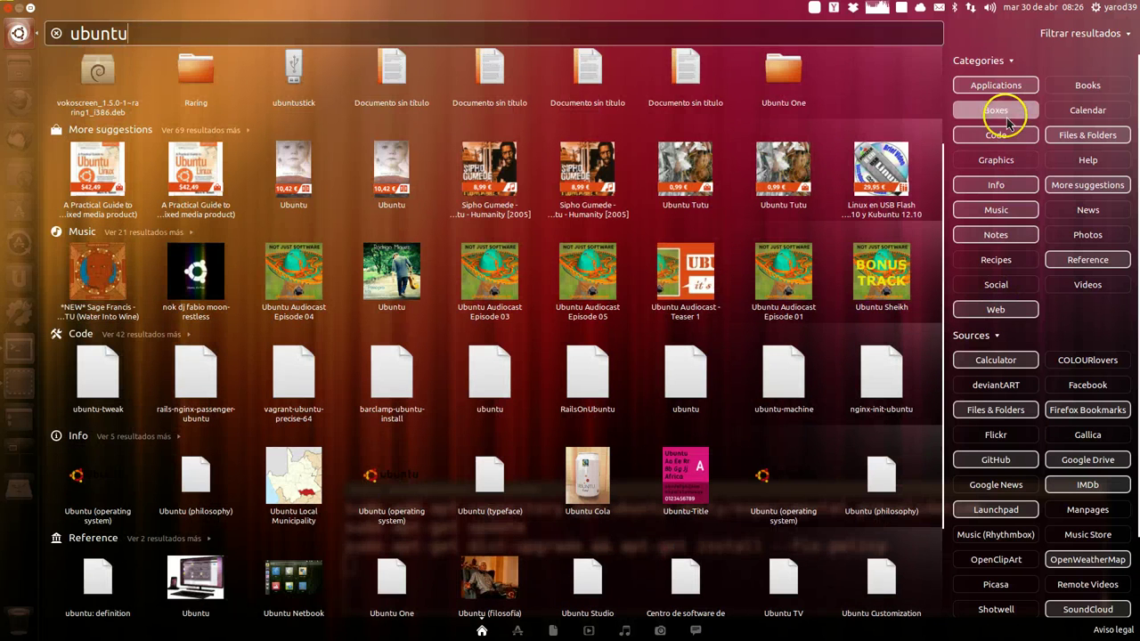
pyautogui.click(1006, 121)
pyautogui.click(1079, 80)
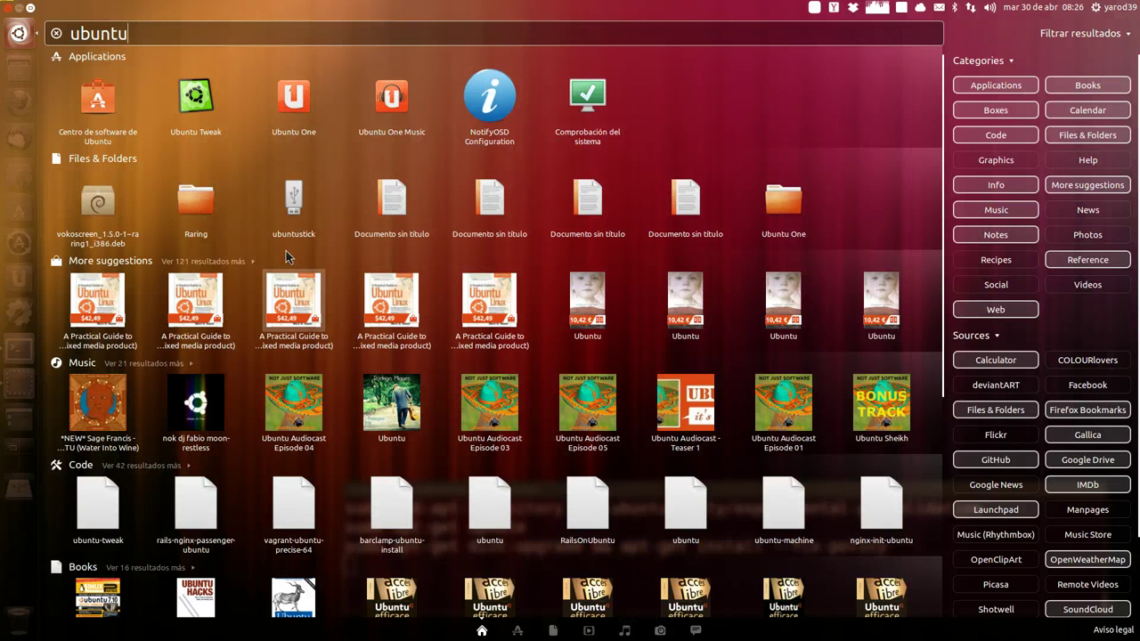
# - Look through the ubuntu results from More suggestions and Music down to Books, Info, Reference and Web
pyautogui.scroll(-2, 286, 255)
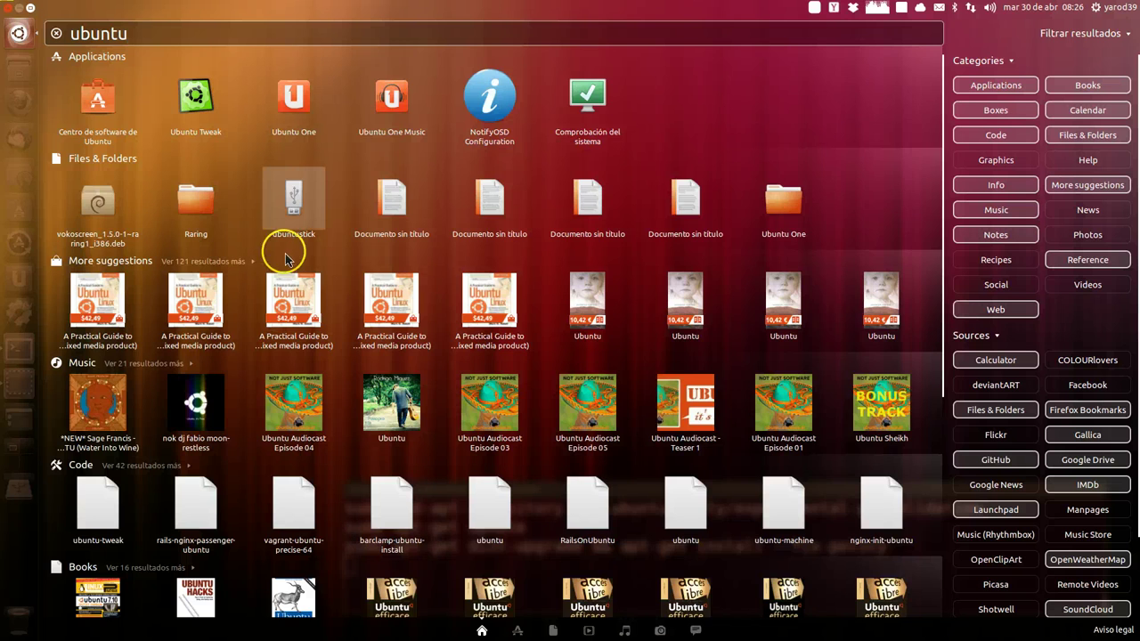
pyautogui.scroll(-6, 286, 256)
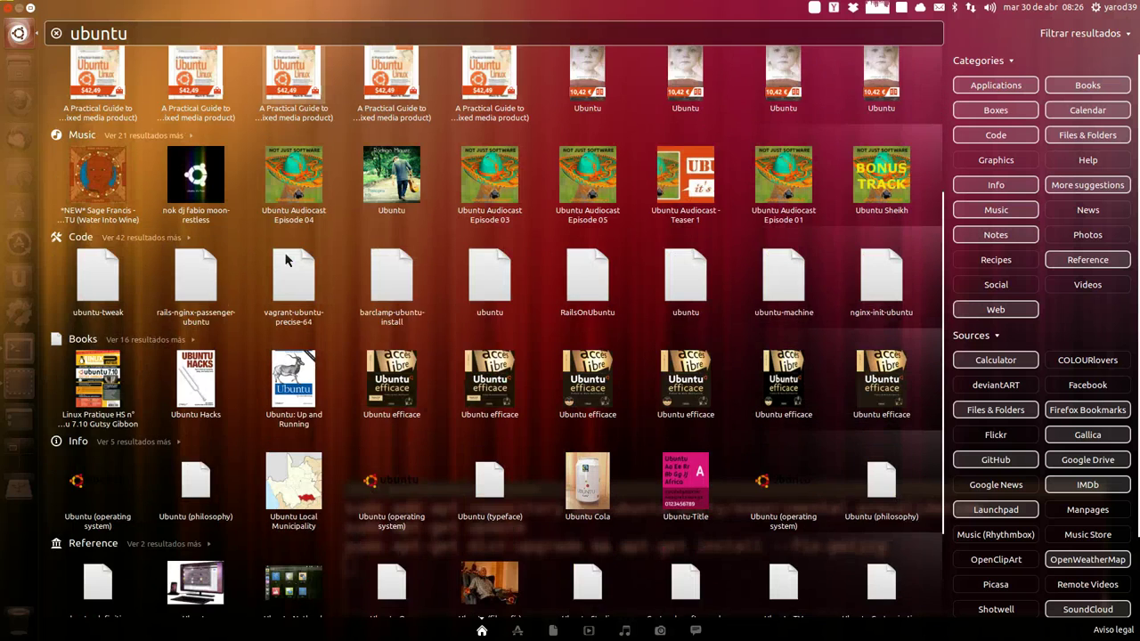
pyautogui.scroll(-3, 286, 258)
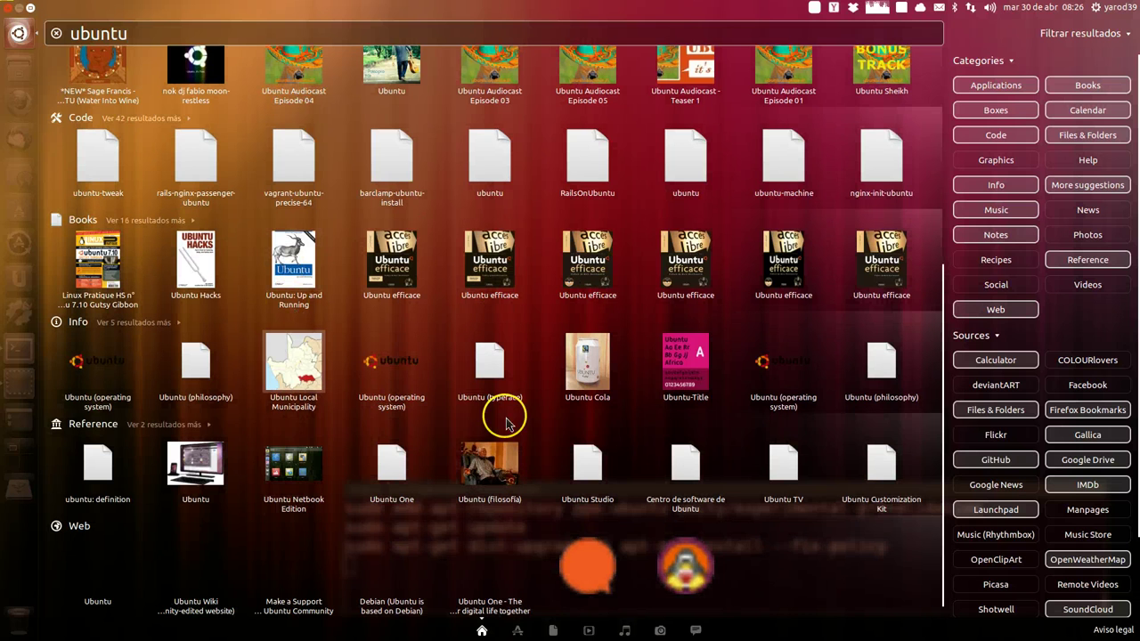
# - Enable all remaining sources for the ubuntu search, including Flickr, deviantART, COLOURlovers, Facebook, Google News, Picasa, Shotwell, Yelp and Zotero
pyautogui.click(996, 459)
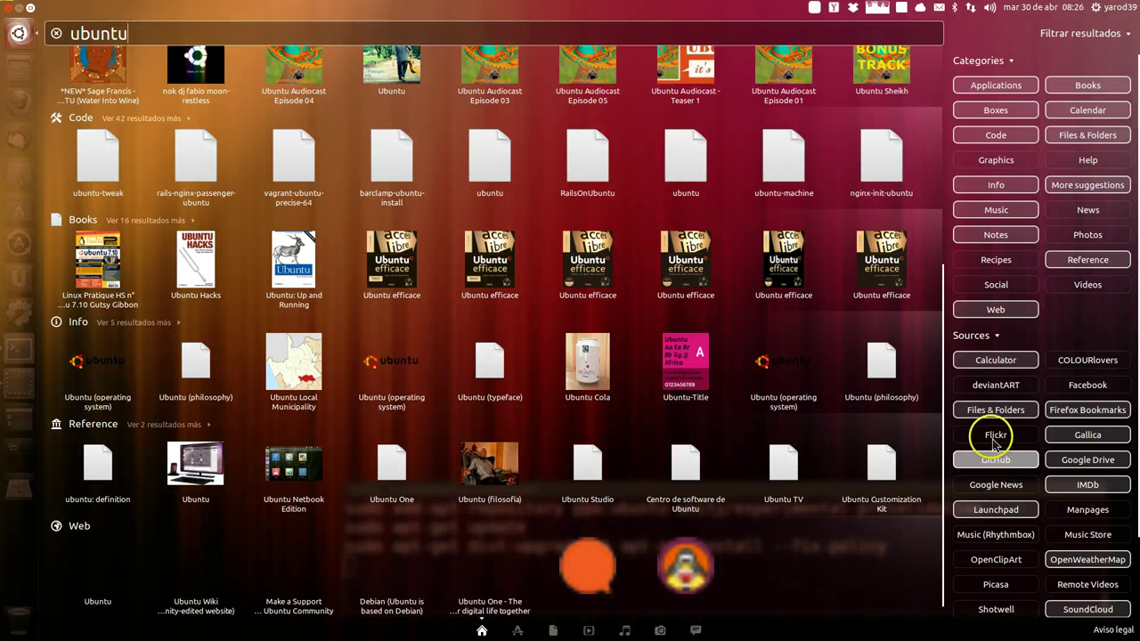
pyautogui.click(995, 384)
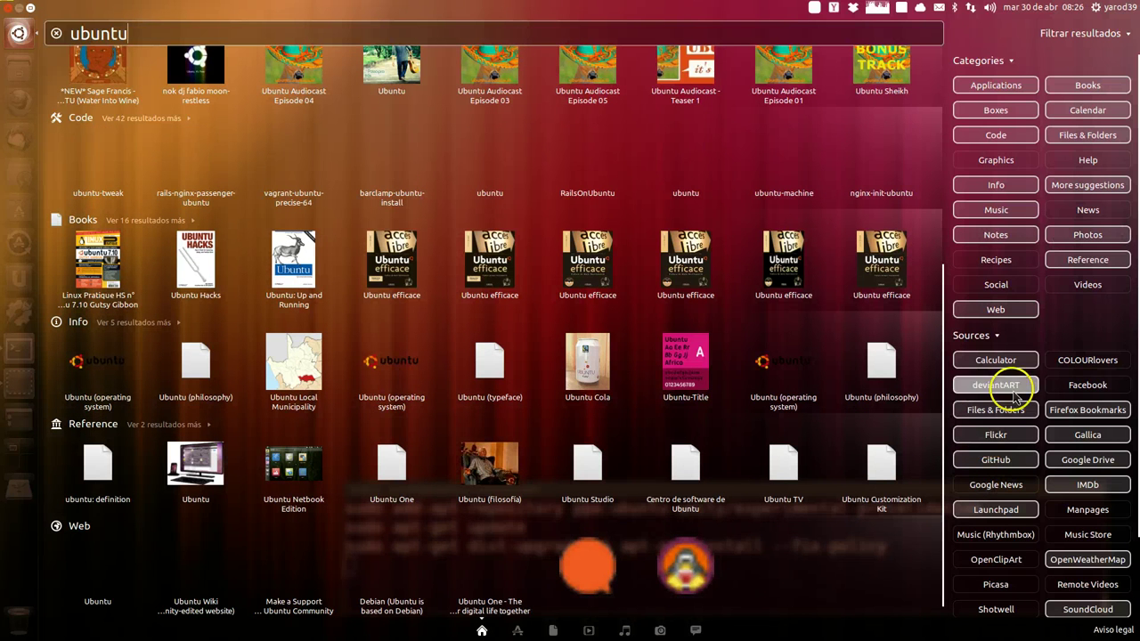
pyautogui.click(1077, 359)
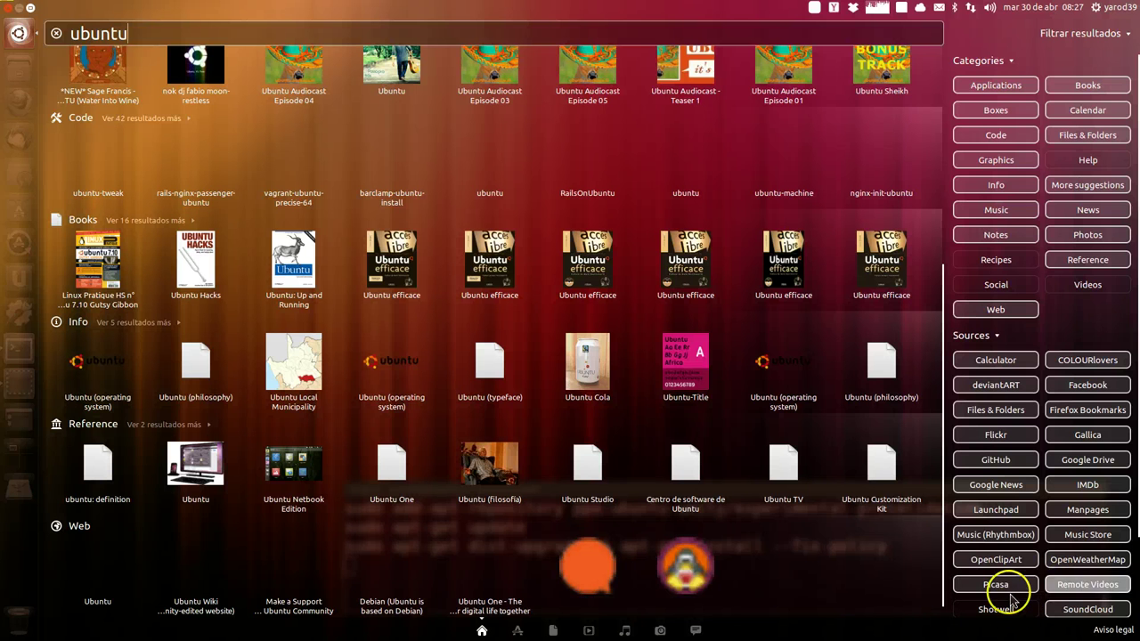
pyautogui.scroll(-3, 995, 577)
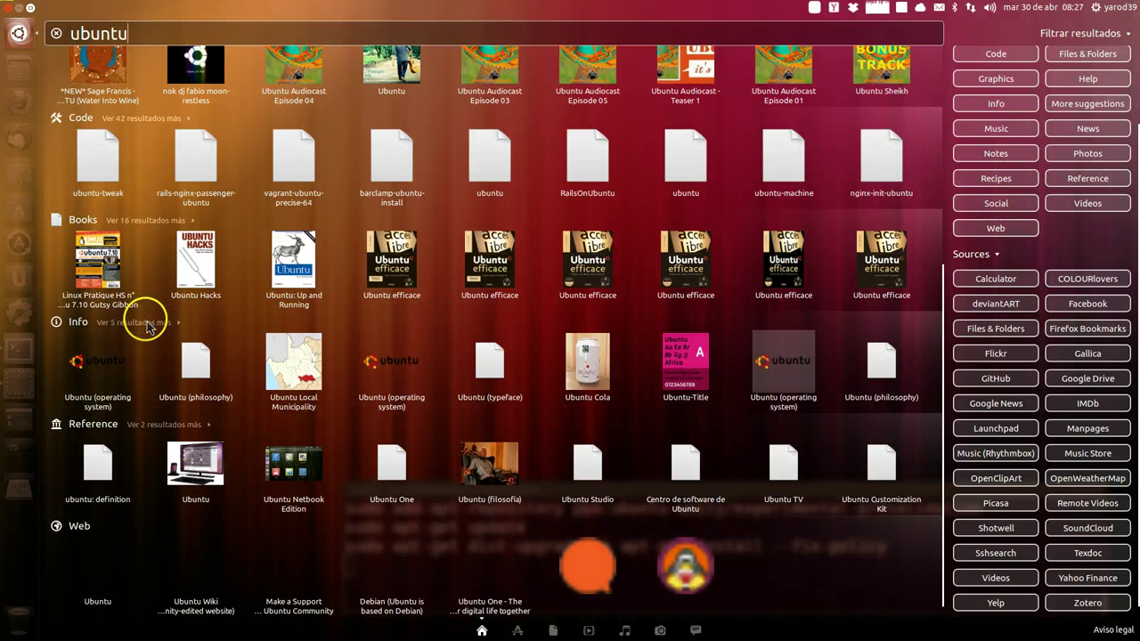
# - Look through the ubuntu results from all sources, from Web back up to Social and Applications
pyautogui.scroll(1, 146, 322)
pyautogui.scroll(-1, 148, 328)
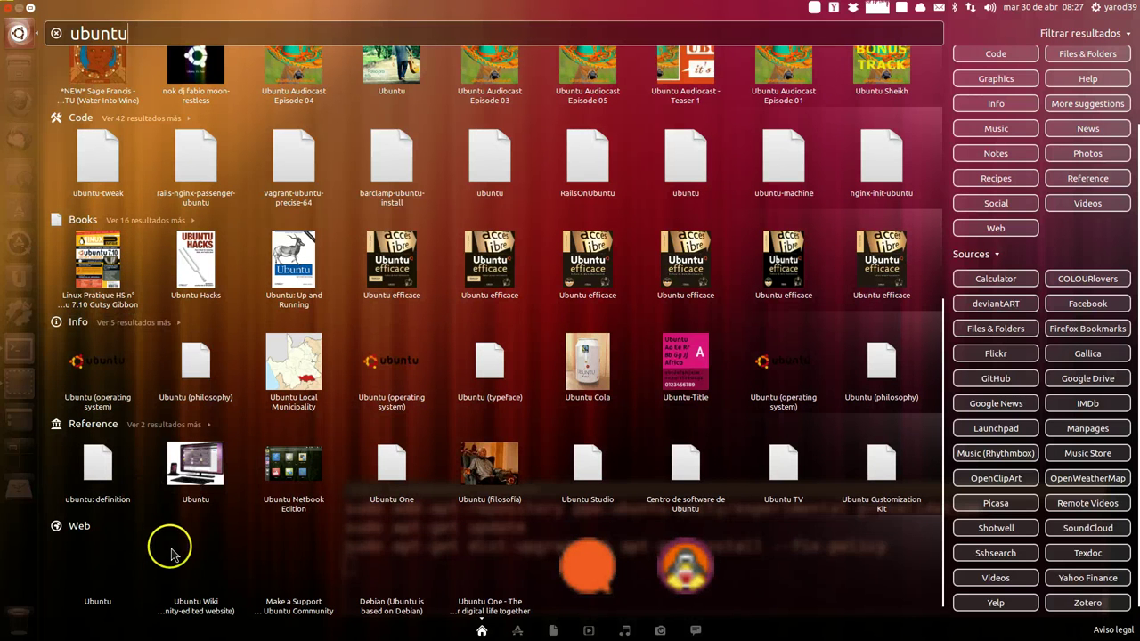
pyautogui.scroll(5, 169, 534)
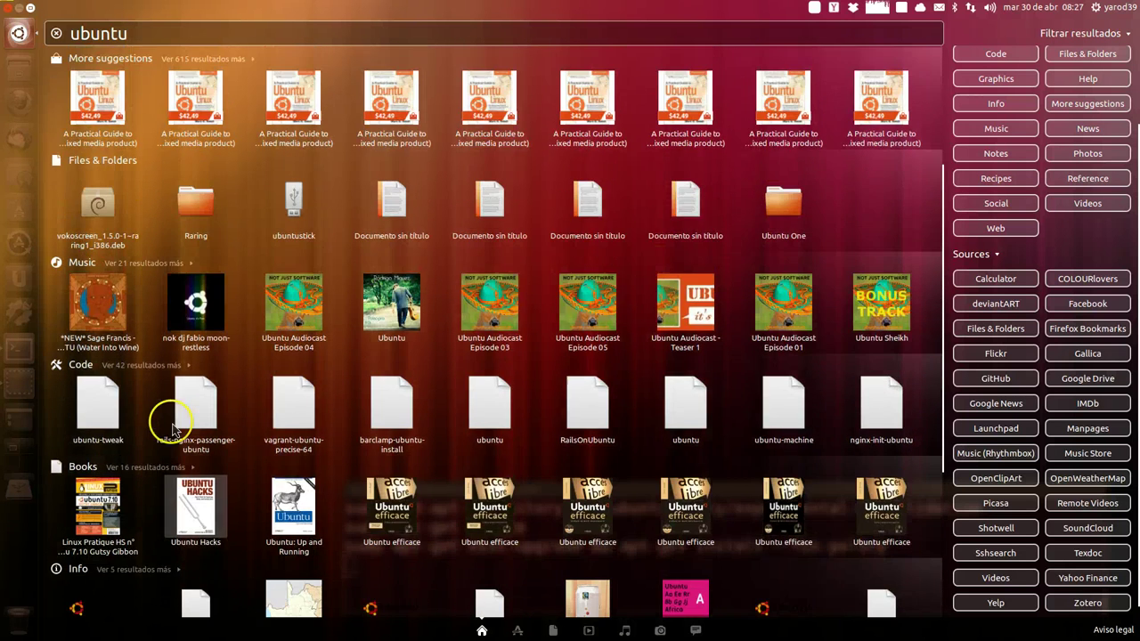
pyautogui.scroll(4, 169, 422)
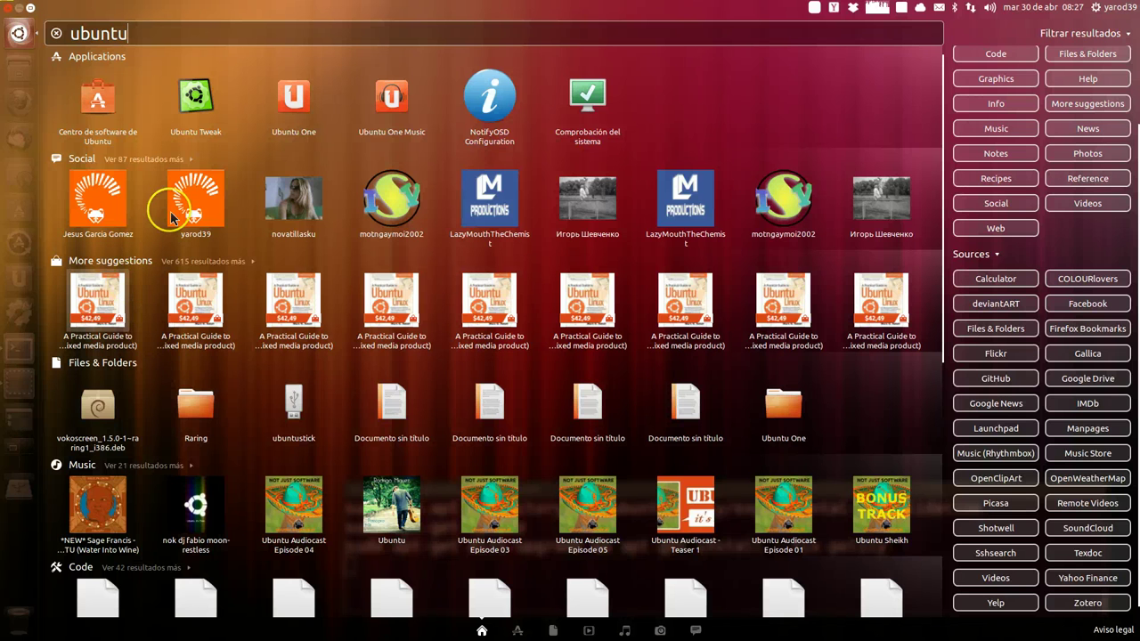
# - Hide the result filters and close the Dash
pyautogui.click(1091, 35)
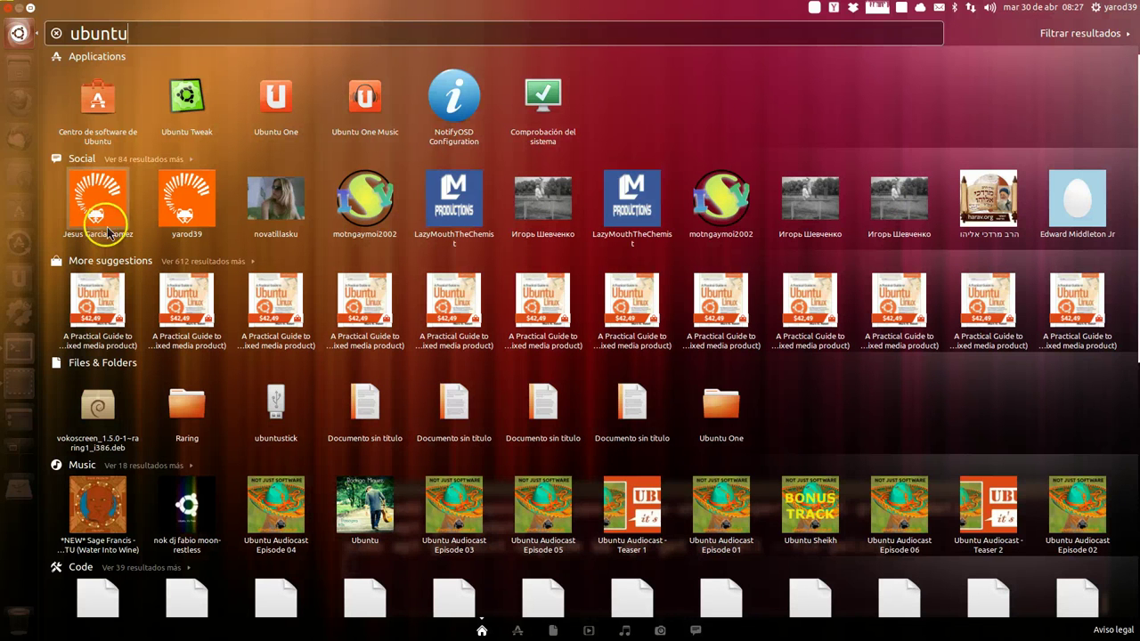
pyautogui.click(20, 34)
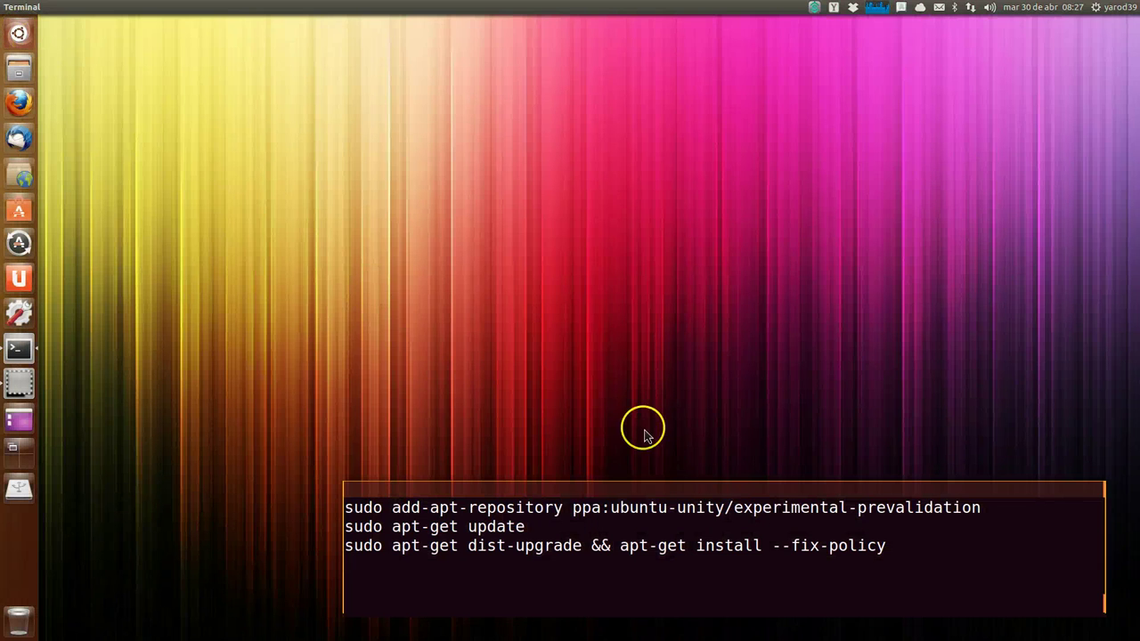
# - Move the terminal window with the experimental-prevalidation repository commands to the upper middle of the desktop and shift focus to the desktop
pyautogui.press('super+alt+KP_8')
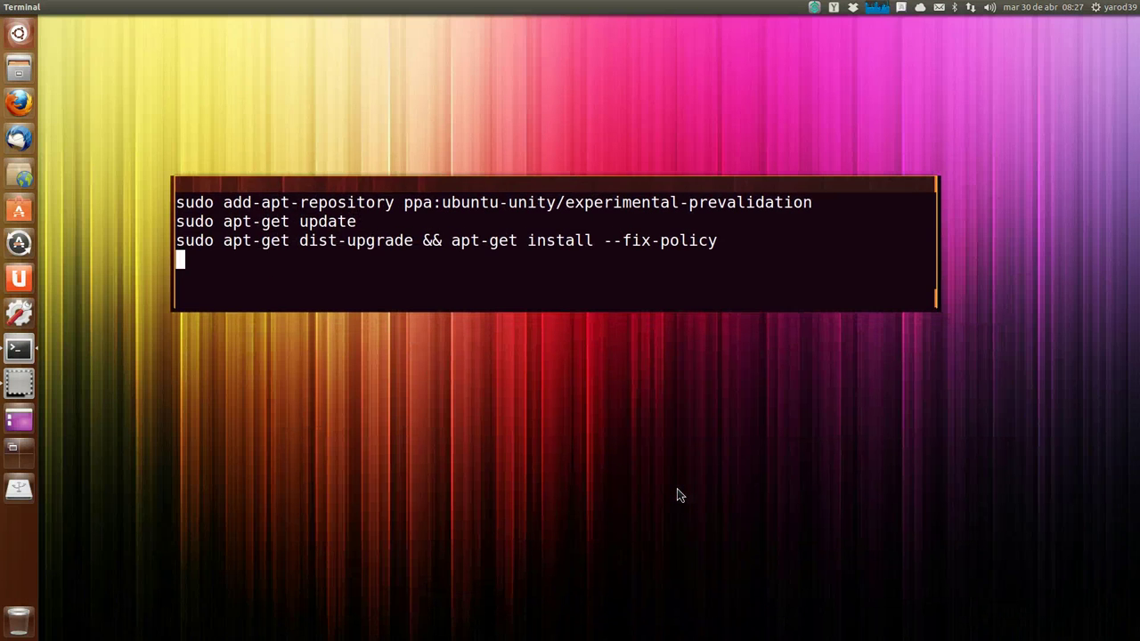
pyautogui.click(490, 307)
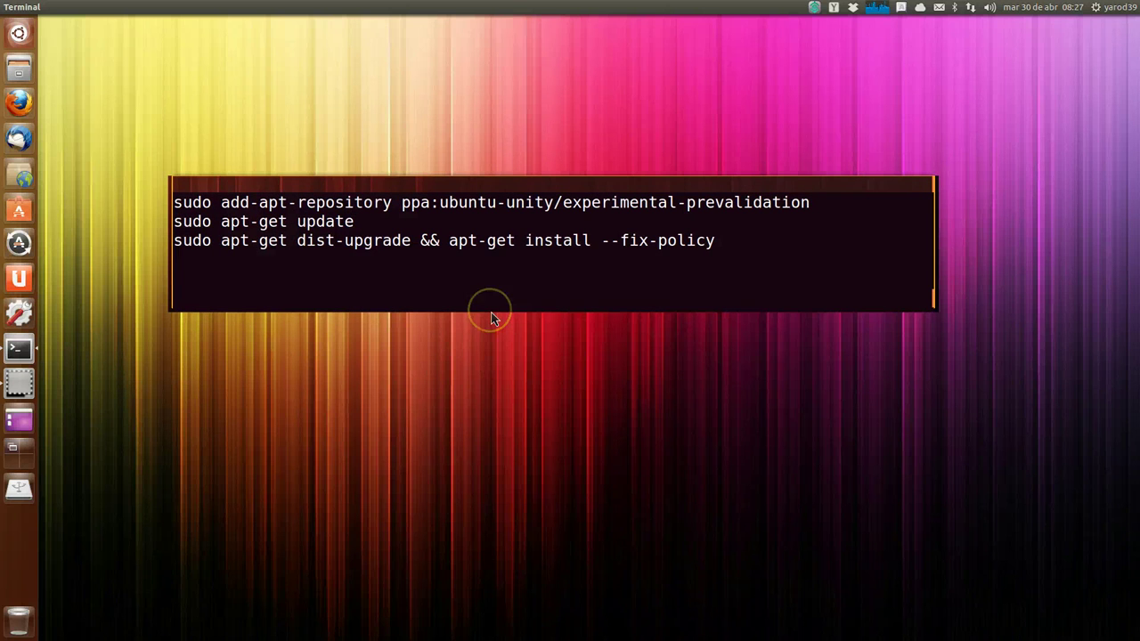
pyautogui.click(301, 308)
pyautogui.click(783, 219)
pyautogui.click(418, 313)
pyautogui.click(415, 257)
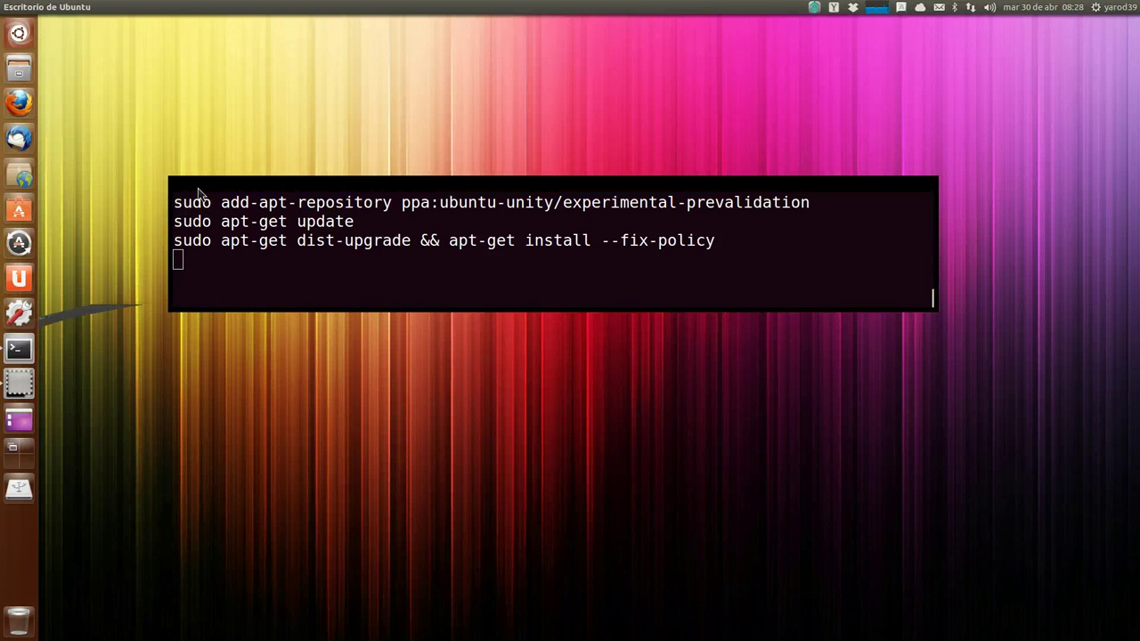
# - Reopen the Dash to view the Applications lens and the home results, and close it again
pyautogui.hotkey('alt', 'F1')
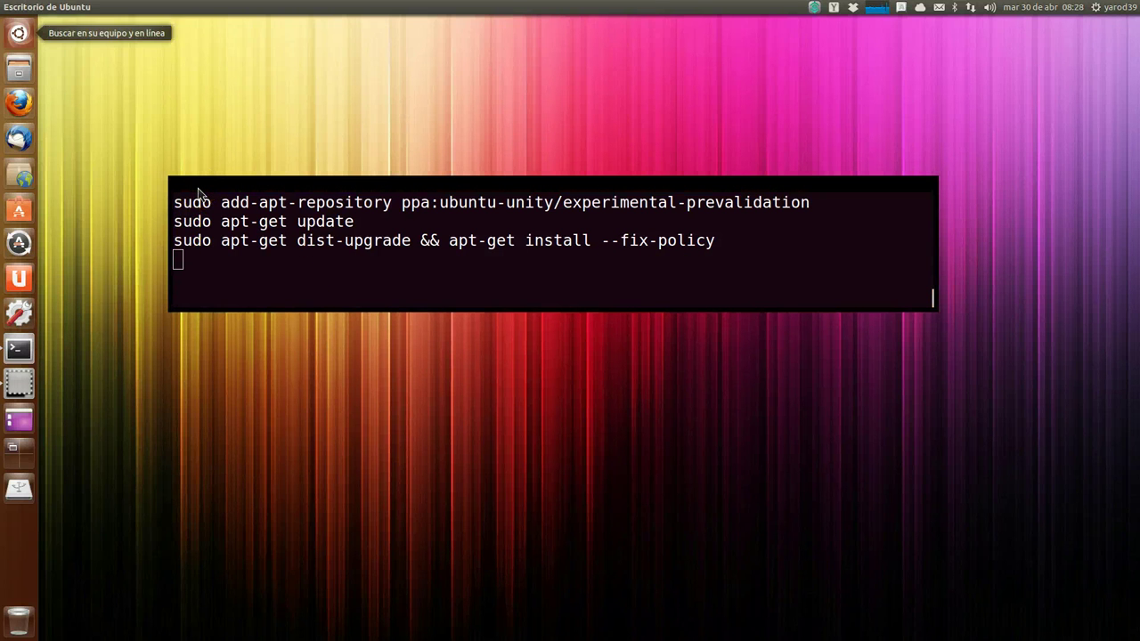
pyautogui.press('Return')
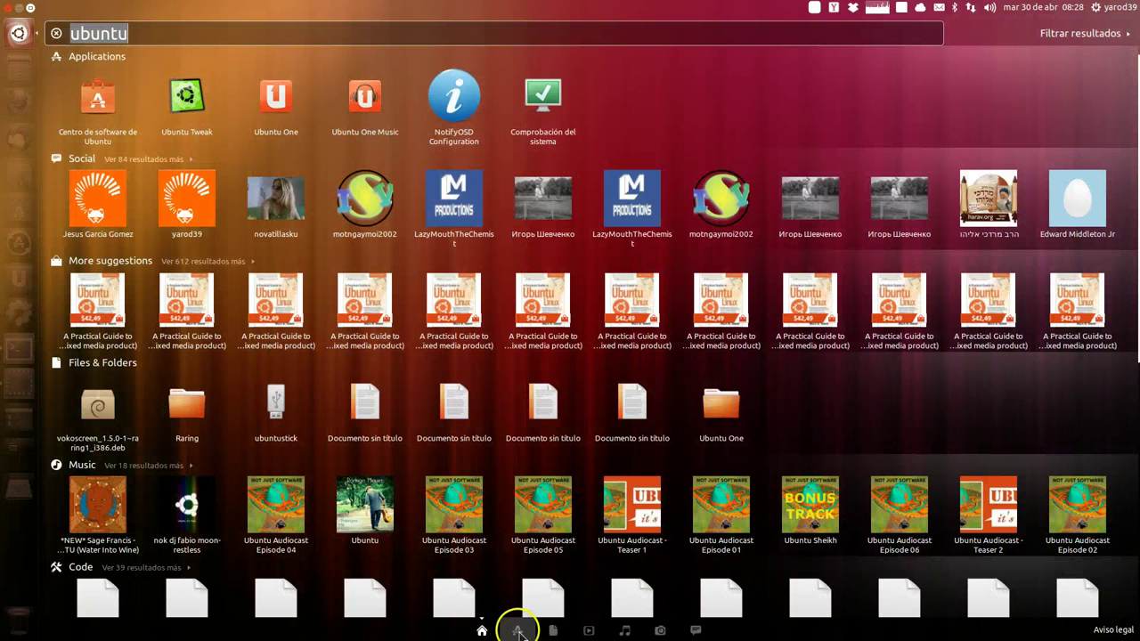
pyautogui.click(518, 631)
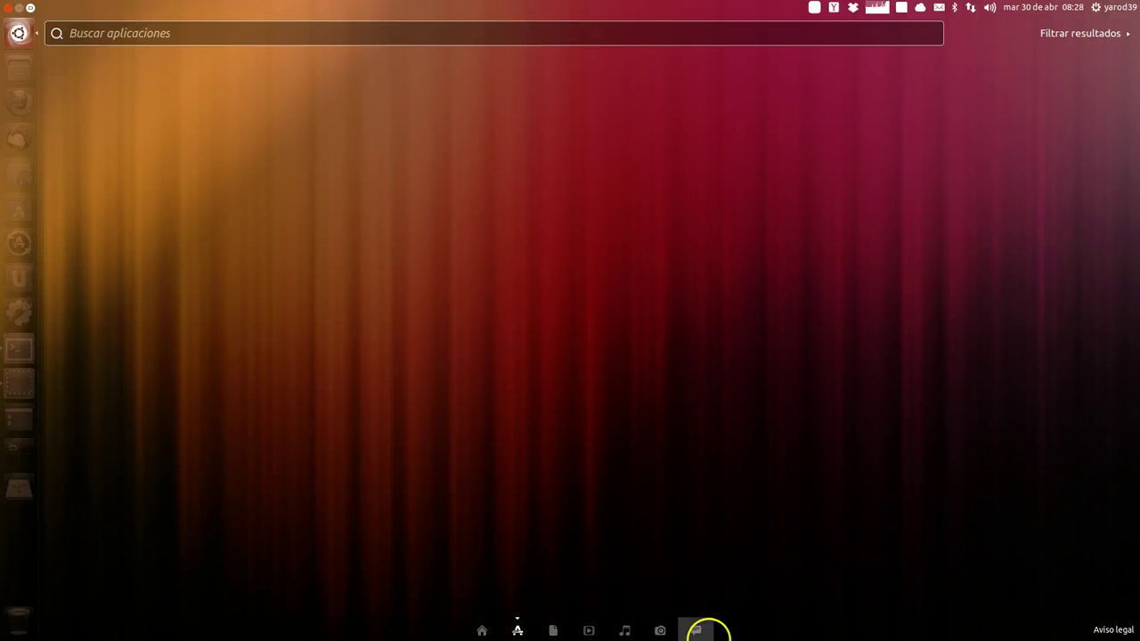
pyautogui.click(499, 636)
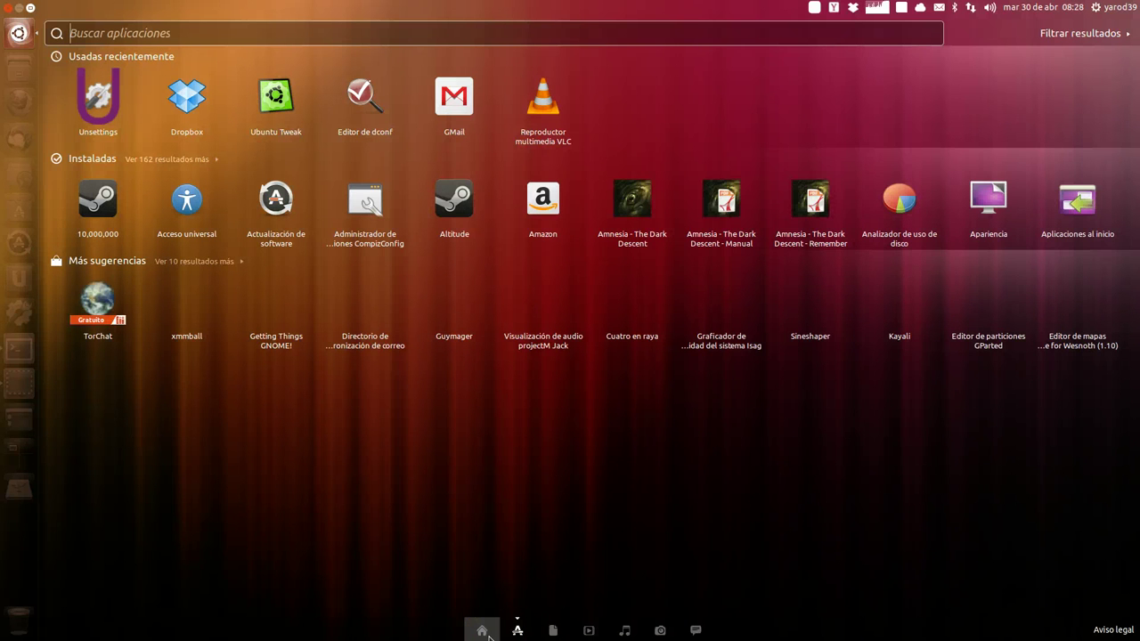
pyautogui.click(484, 632)
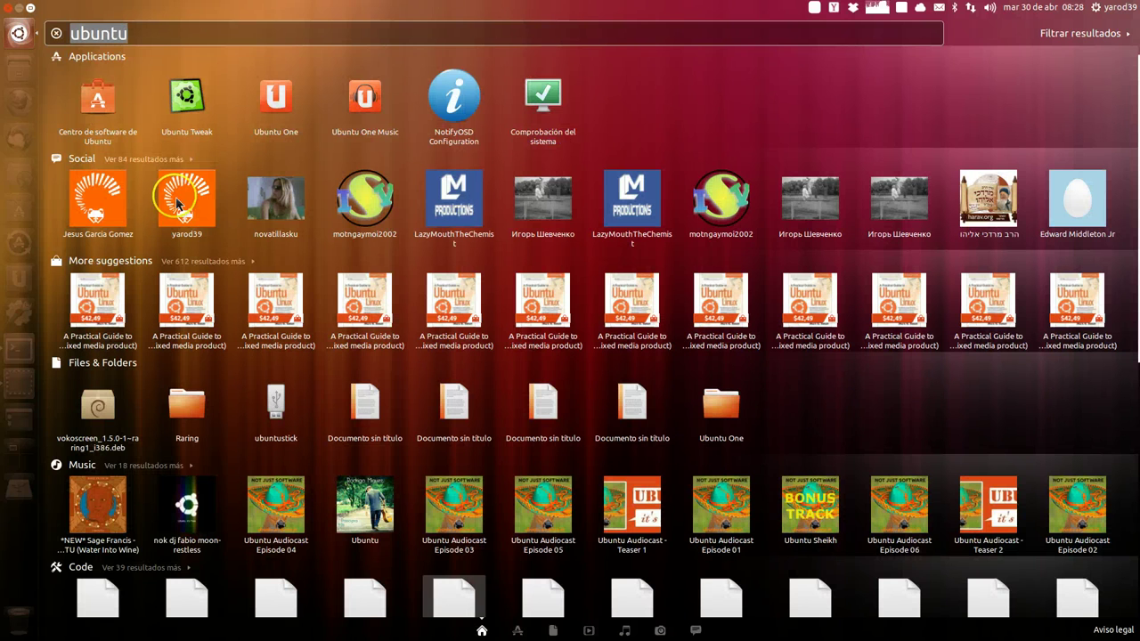
pyautogui.click(18, 36)
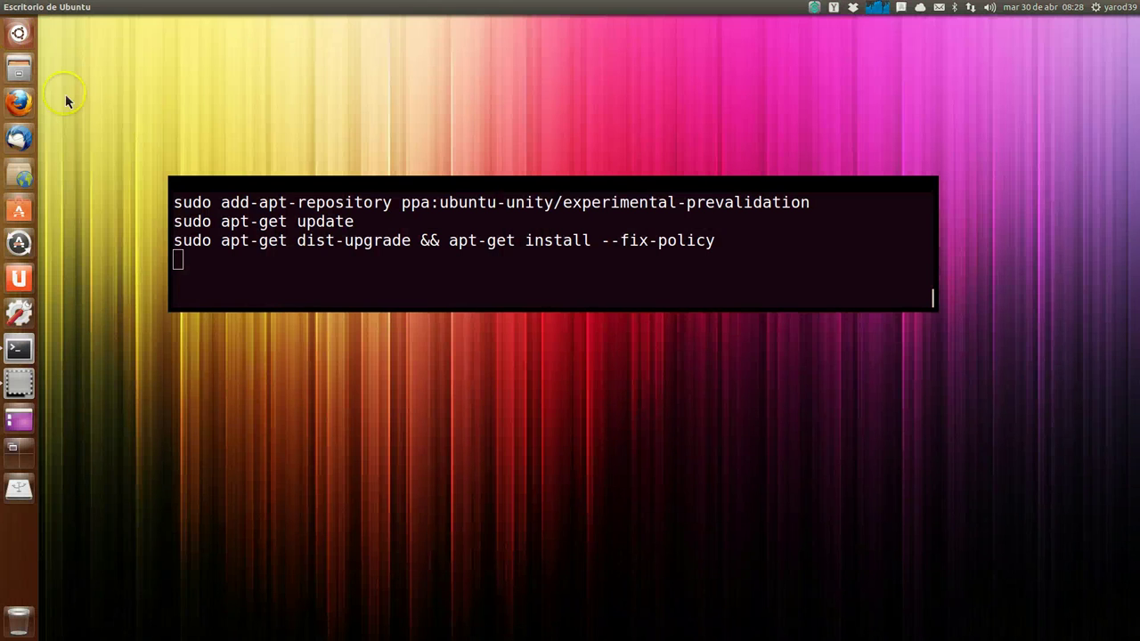